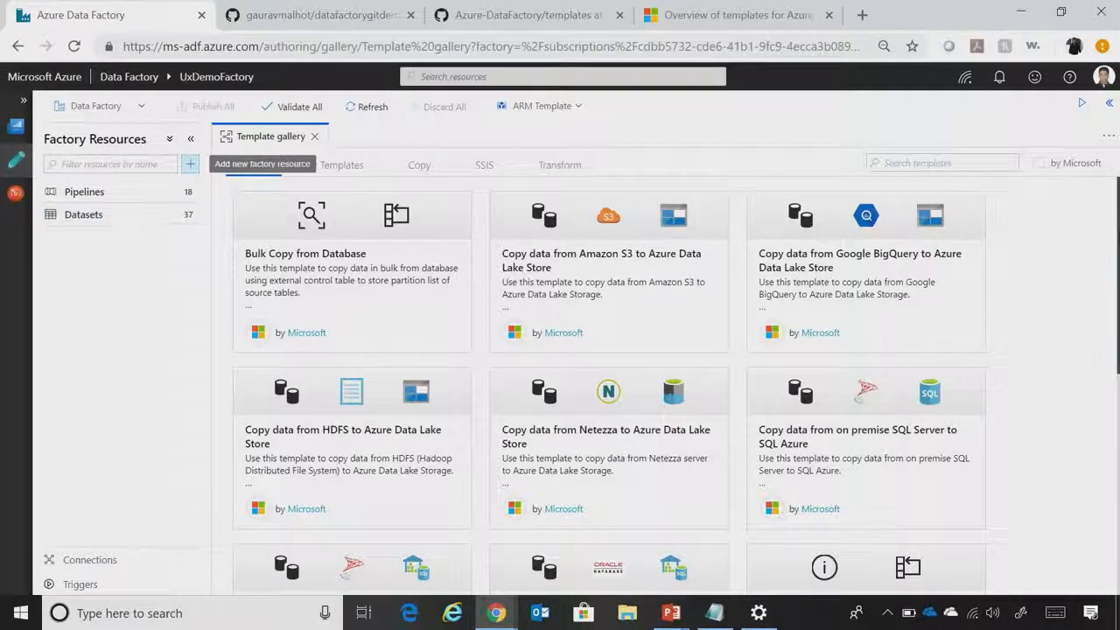
# - Browse the template gallery, filter it to Copy templates and open the Bulk Copy from Database template
pyautogui.scroll(-2, 450, 271)
pyautogui.scroll(-5, 450, 270)
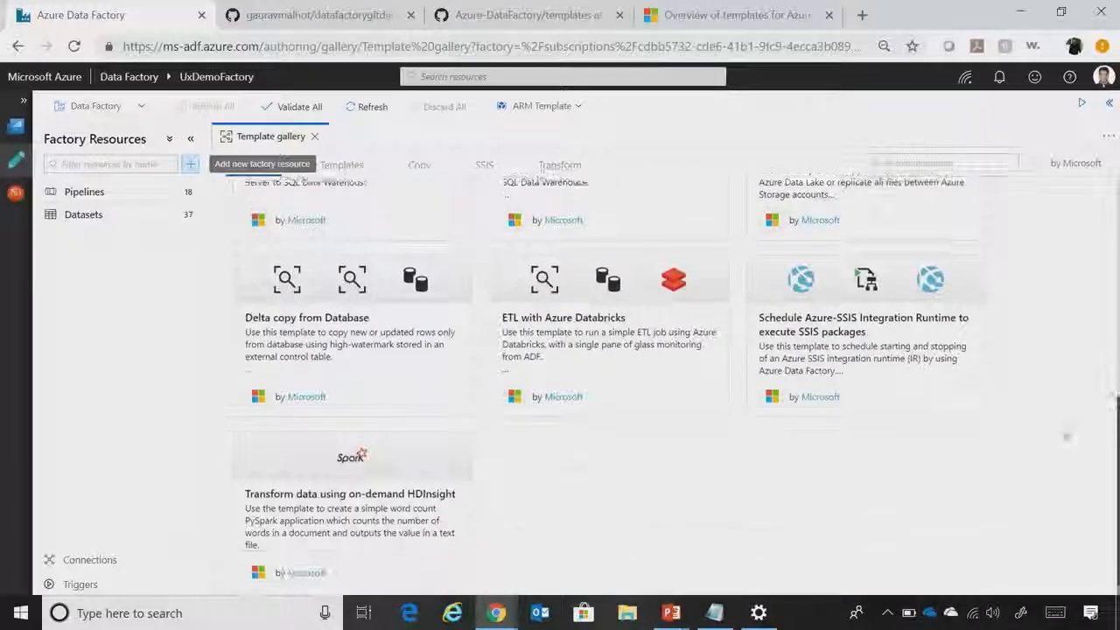
pyautogui.scroll(7, 1074, 226)
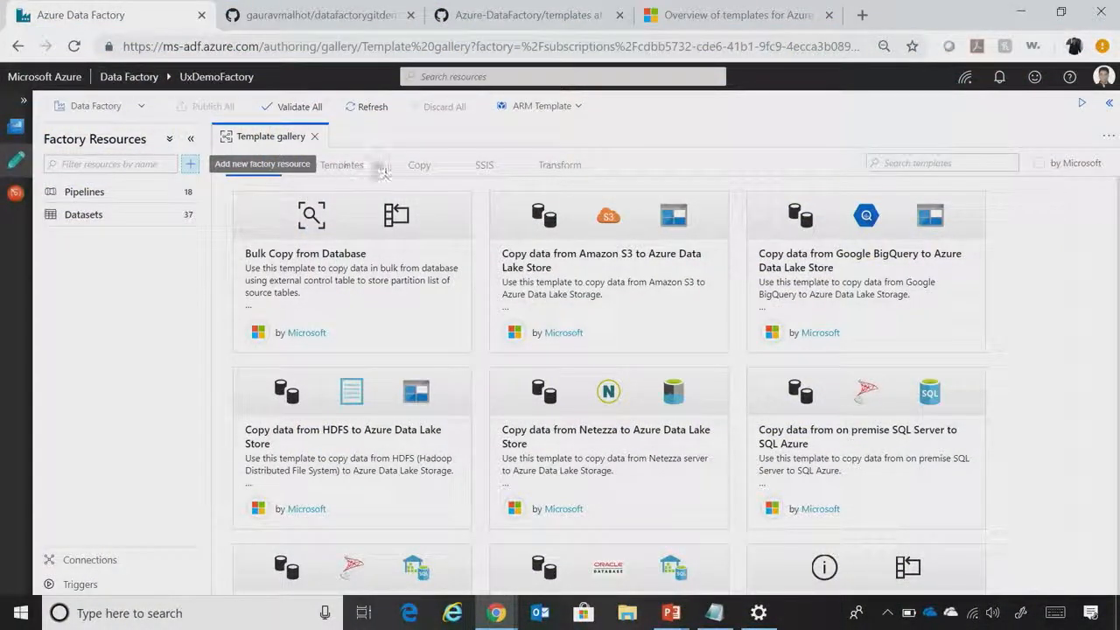
pyautogui.click(420, 169)
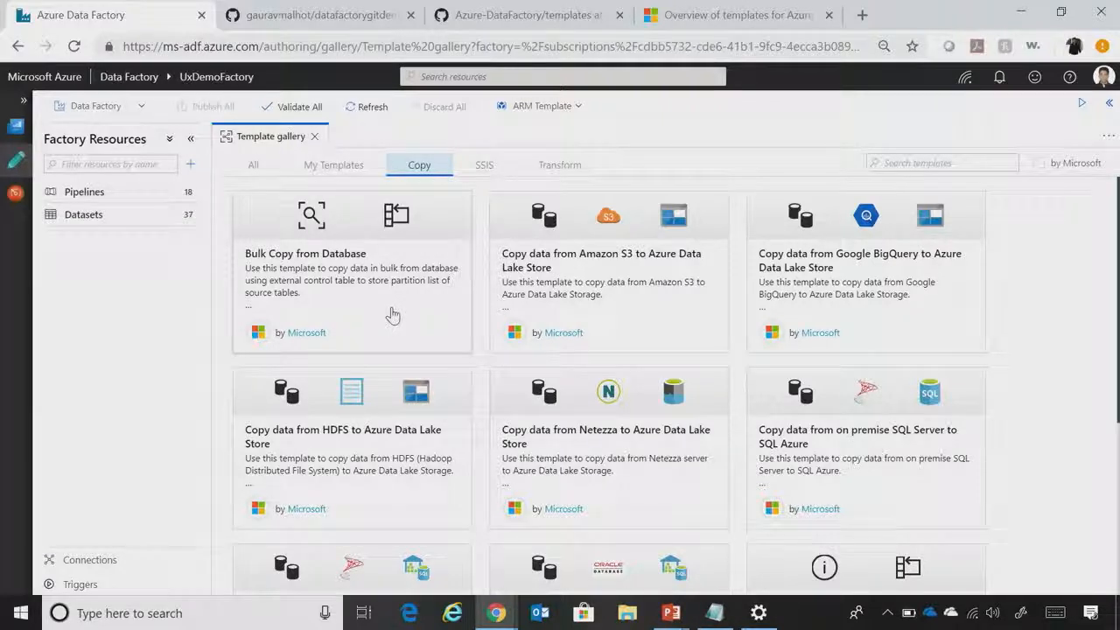
pyautogui.click(322, 277)
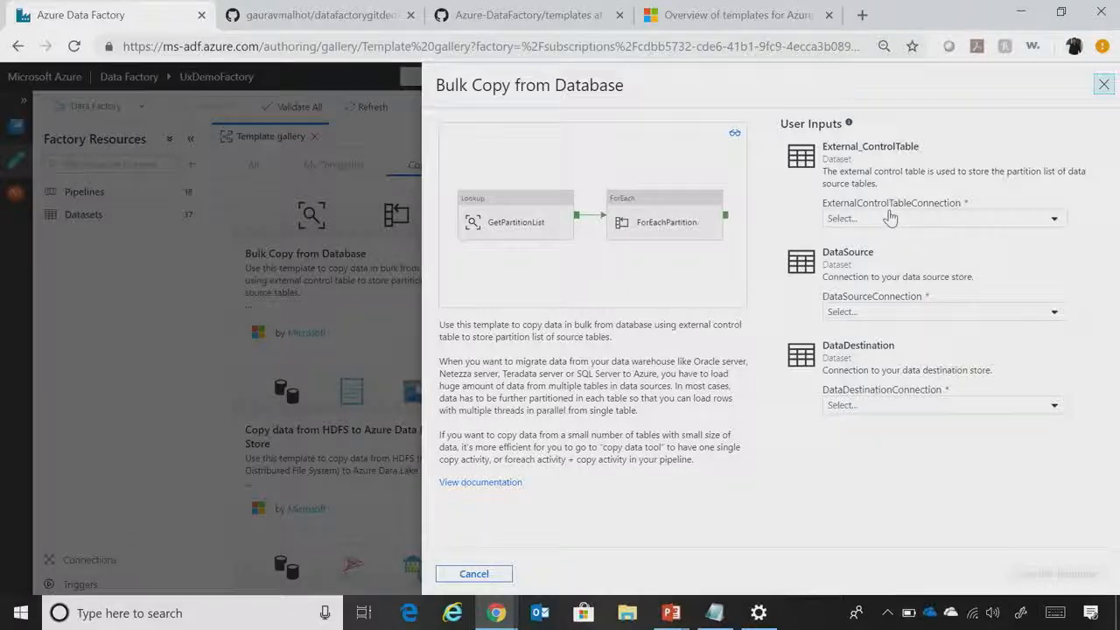
# - View the form for creating a new linked service for ExternalControlTableConnection and return to the template without creating one
pyautogui.click(890, 219)
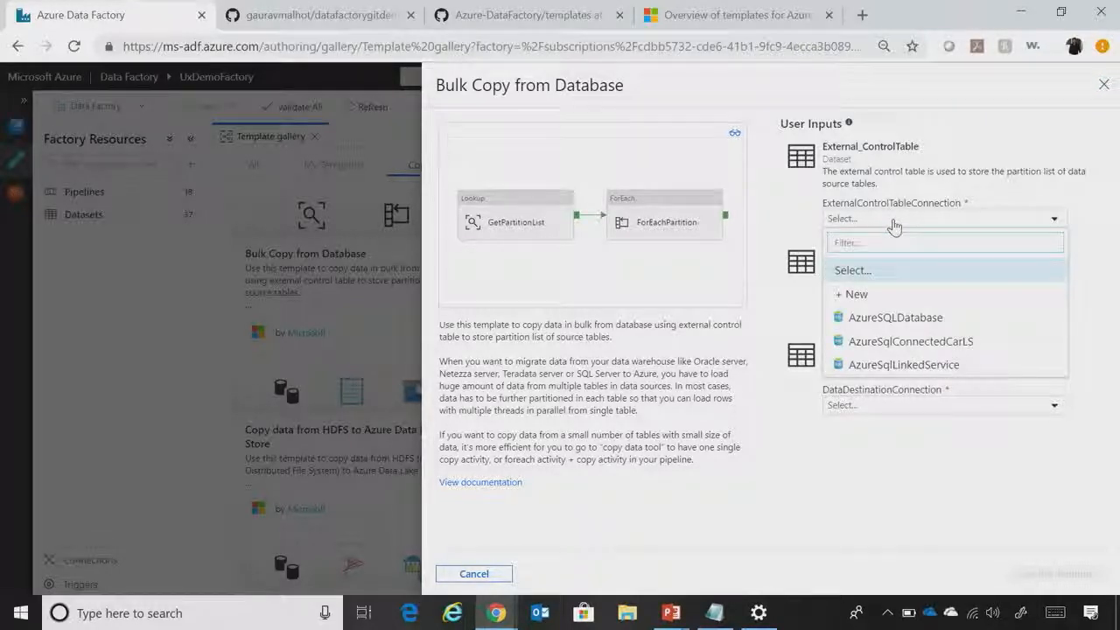
pyautogui.click(886, 295)
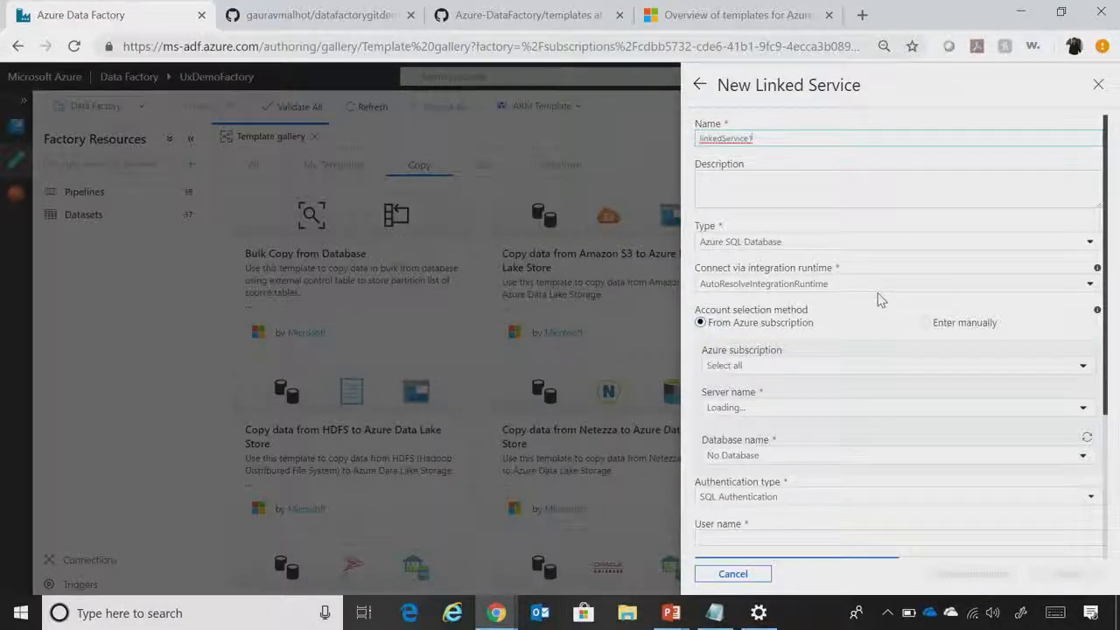
pyautogui.click(700, 86)
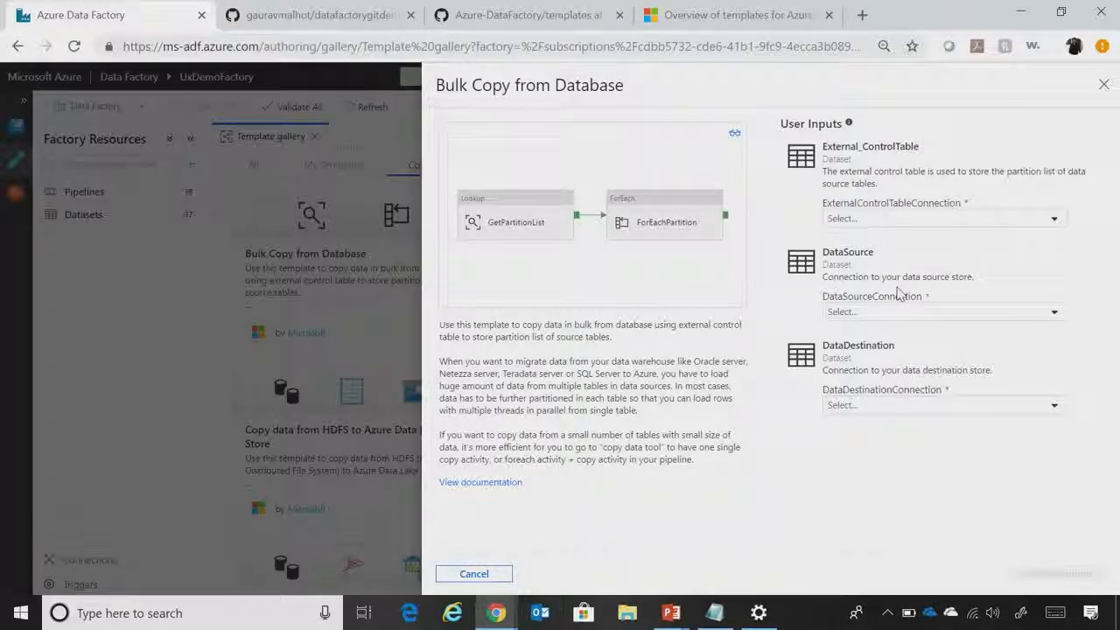
# - Review the database types offered for a new DataSourceConnection linked service and return to the template without creating one
pyautogui.click(893, 311)
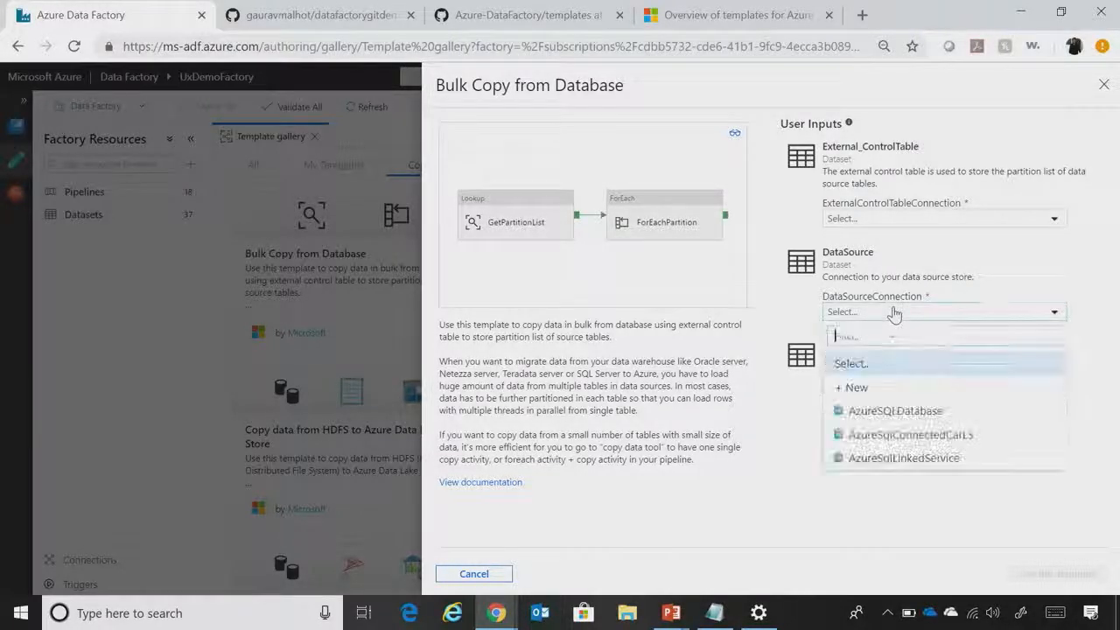
pyautogui.click(854, 390)
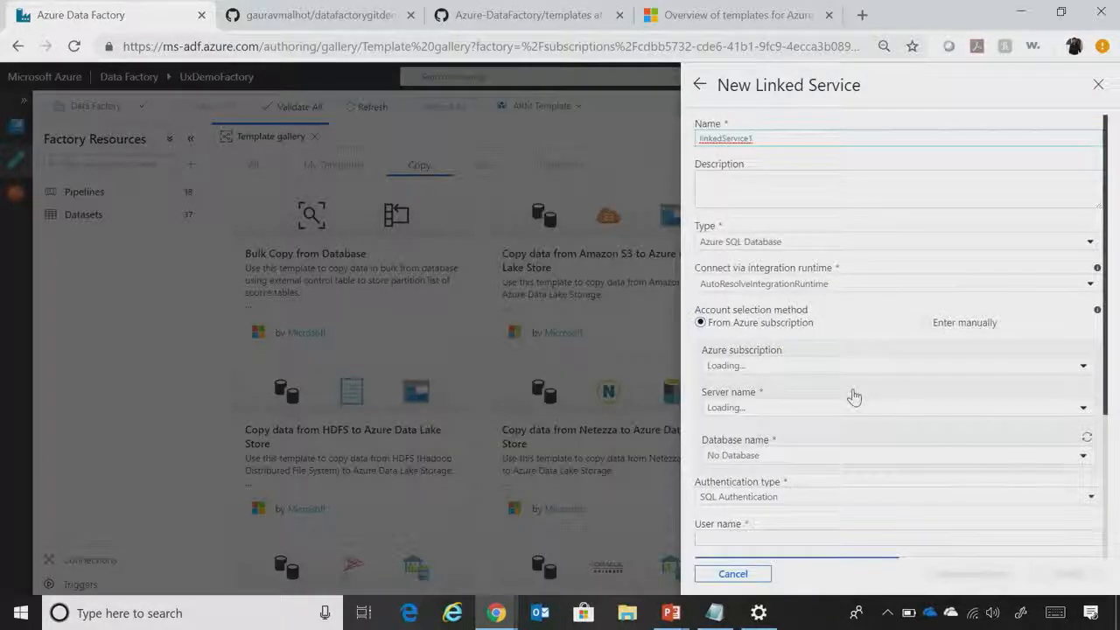
pyautogui.click(800, 249)
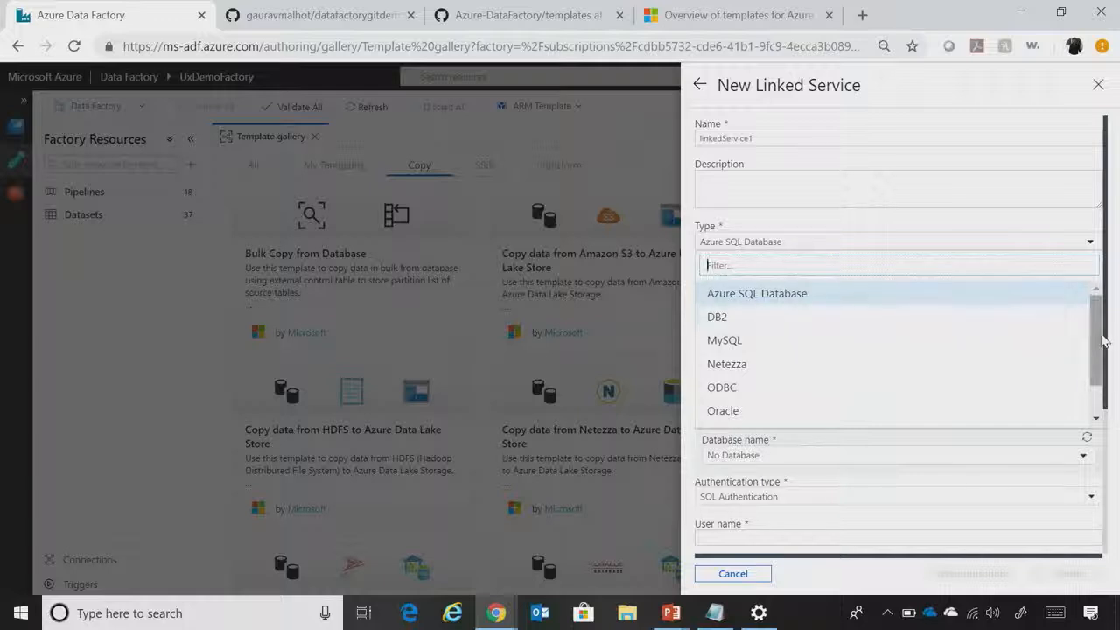
pyautogui.moveTo(1093, 325); pyautogui.dragTo(1092, 375)
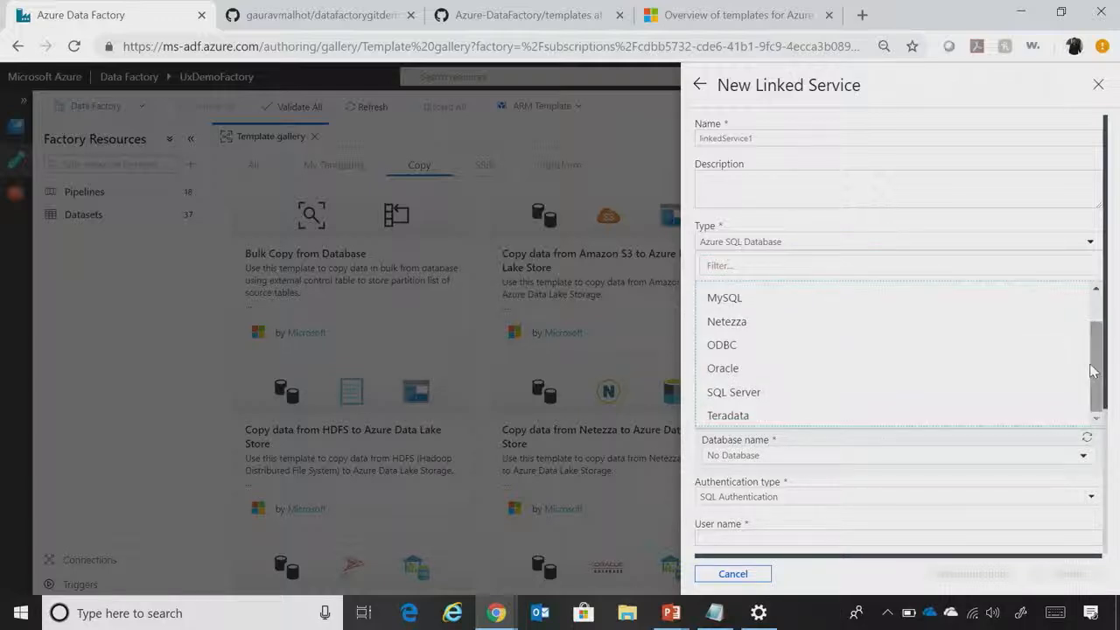
pyautogui.click(697, 92)
pyautogui.click(699, 86)
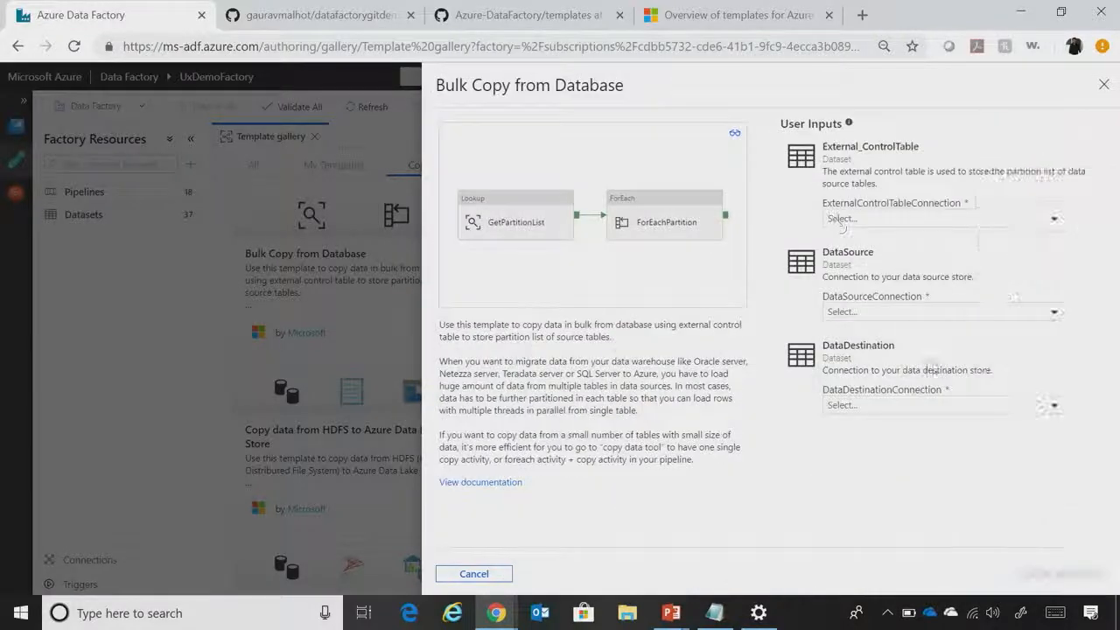
# - Create the pipeline from the template with AzureSQLDatabase as control table, AzureSqlConnectedCarLS as source and SQLDatawarehouse as destination connection
pyautogui.click(985, 218)
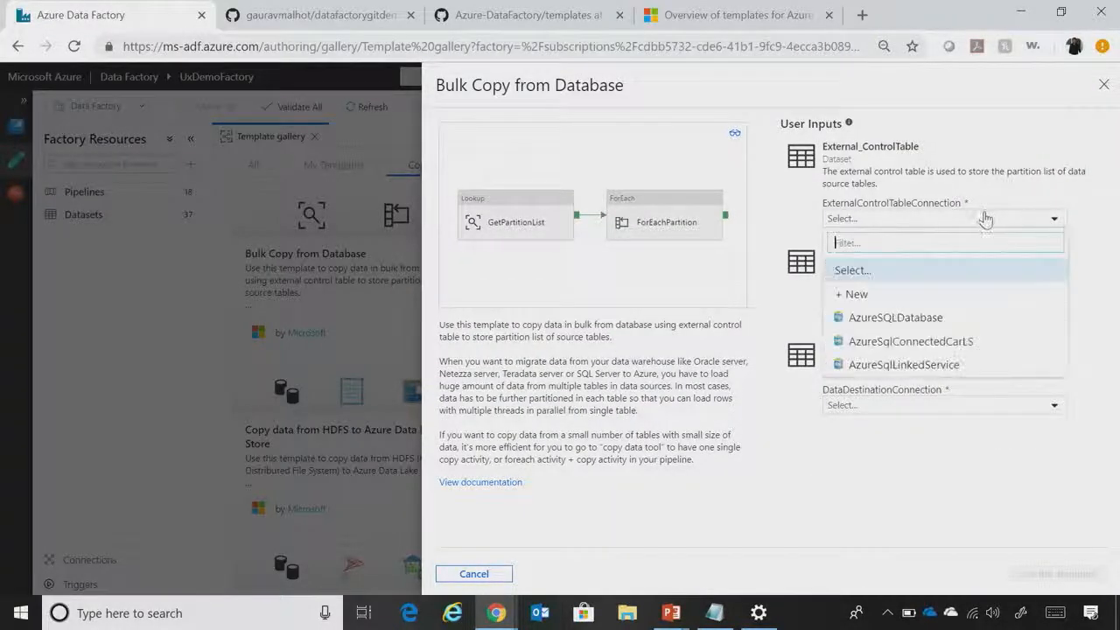
pyautogui.click(954, 318)
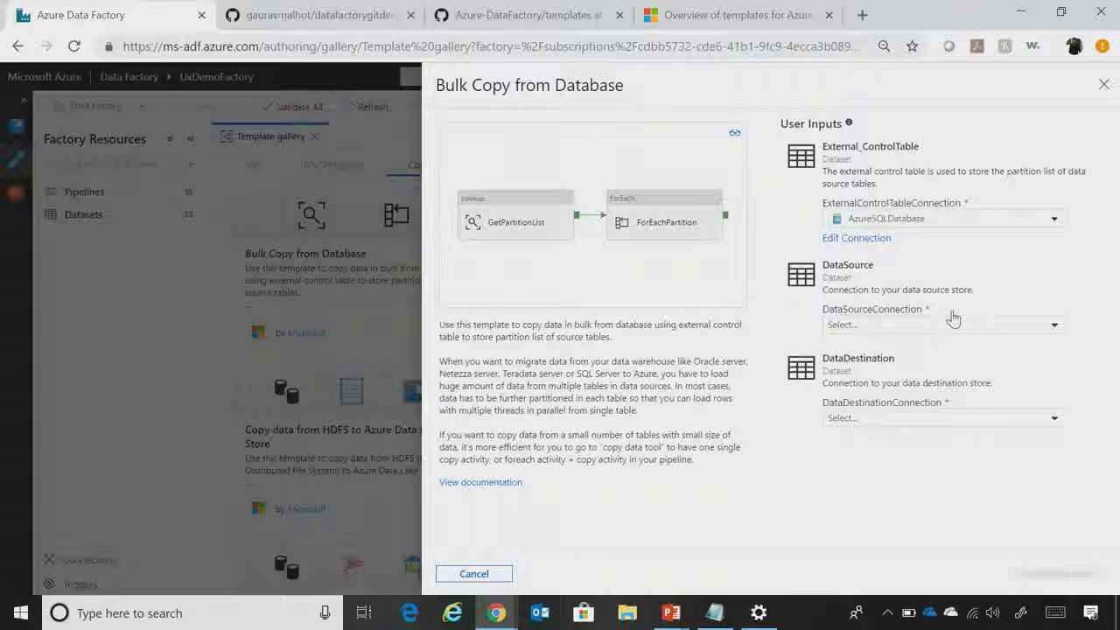
pyautogui.click(947, 325)
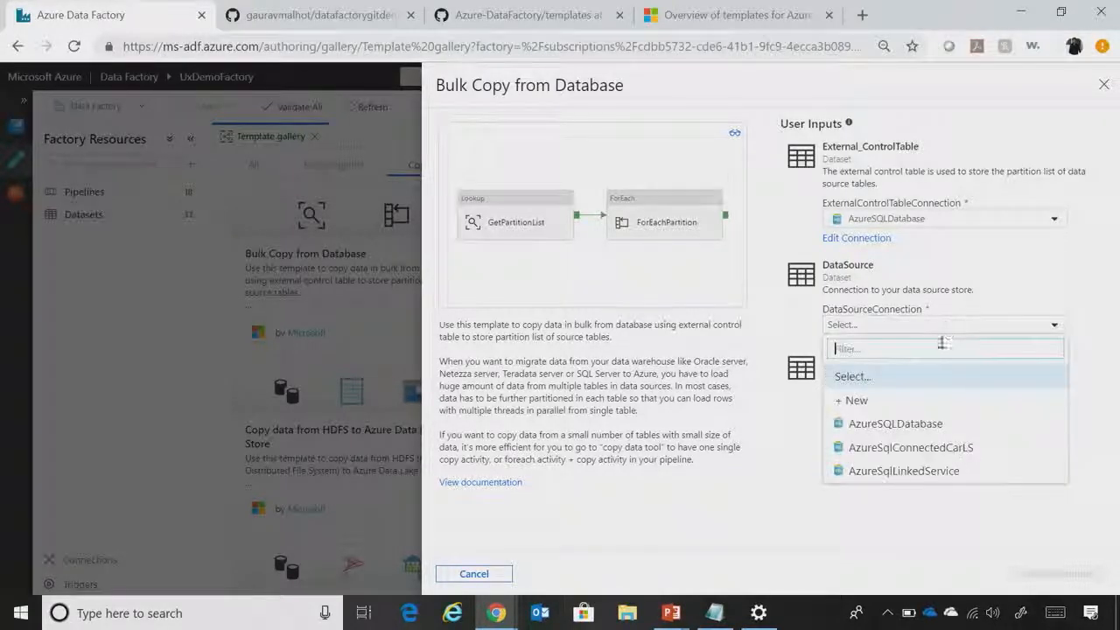
pyautogui.click(922, 450)
pyautogui.click(925, 432)
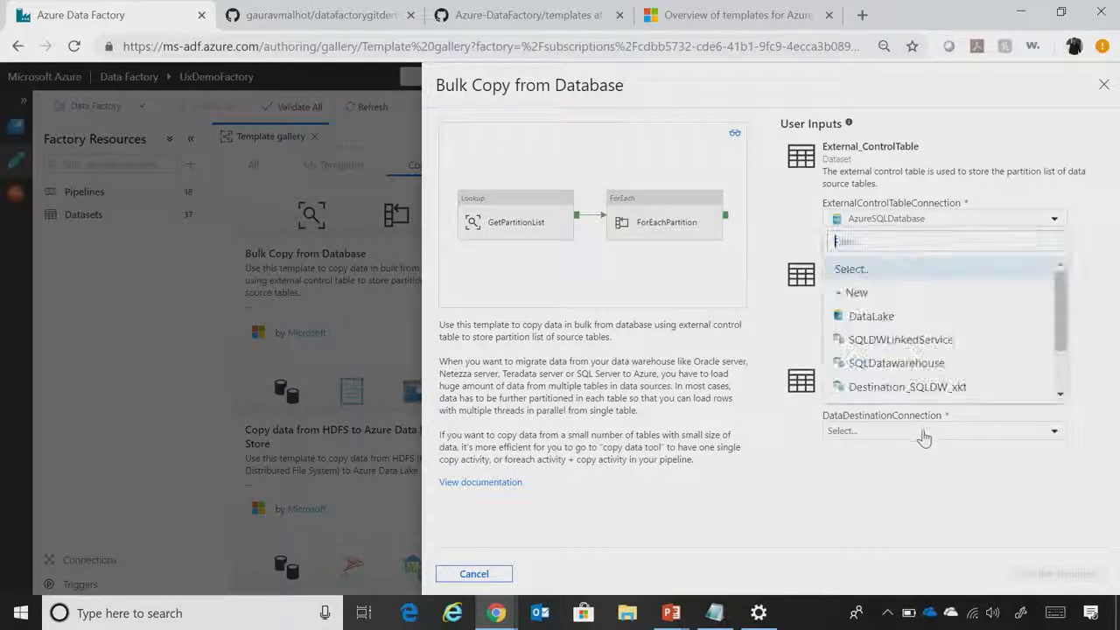
pyautogui.click(929, 364)
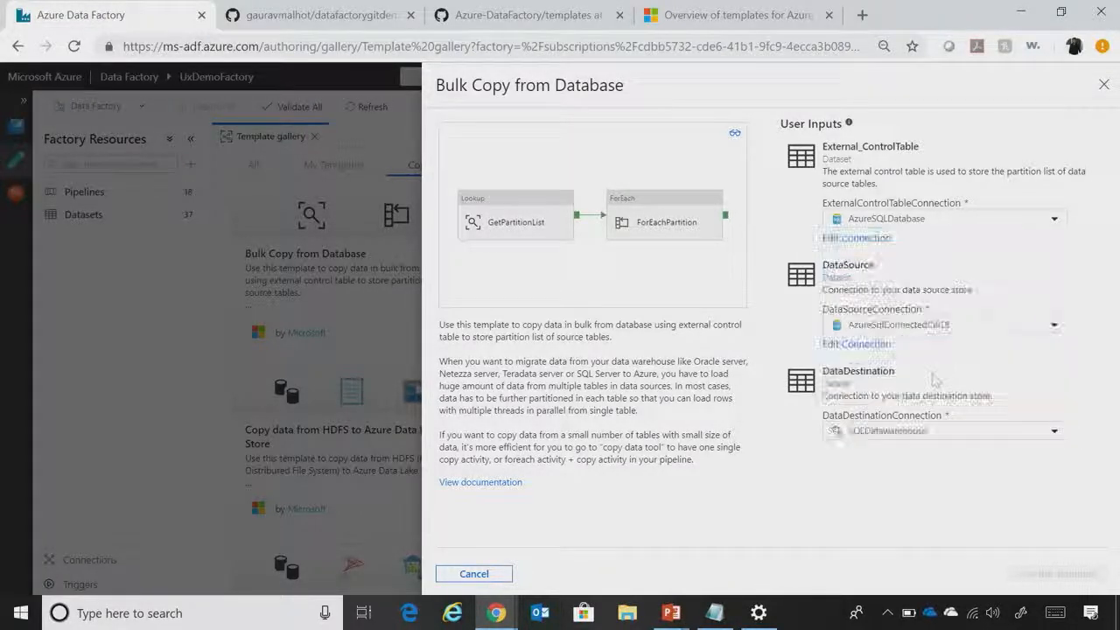
pyautogui.click(1029, 575)
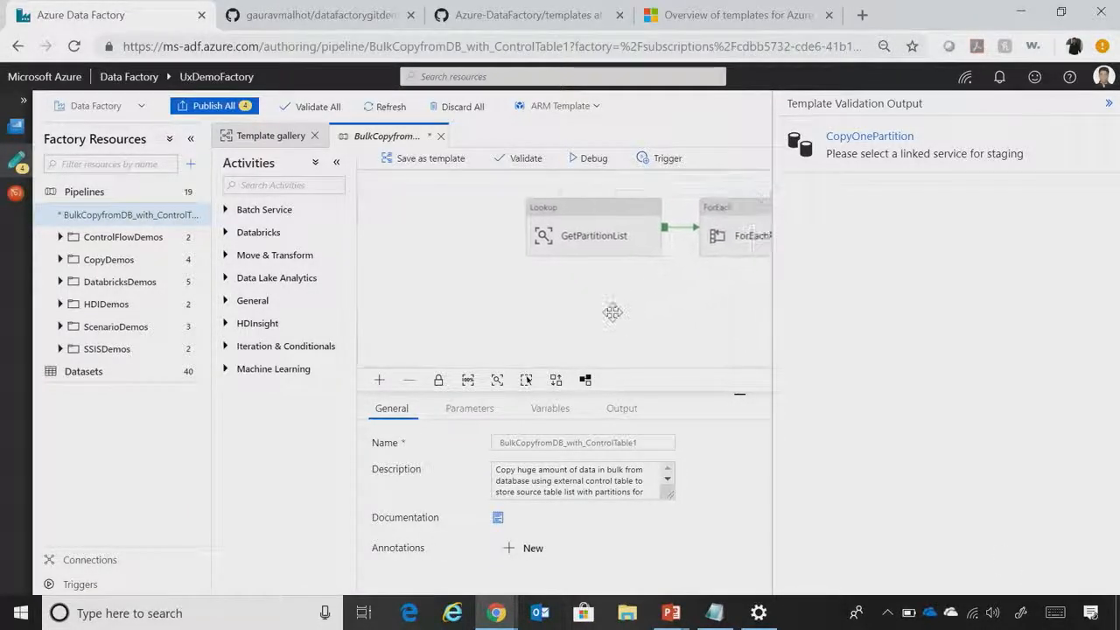
# - Check the CopyOnePartition validation entry, close the validation output and view the settings of the GetPartitionList lookup activity
pyautogui.click(875, 153)
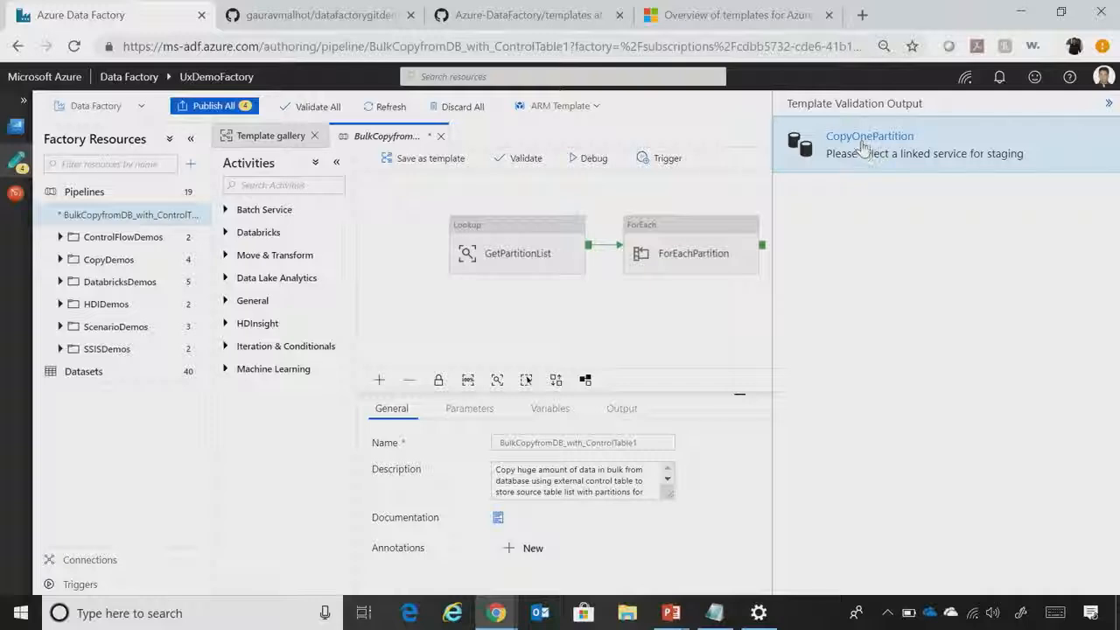
pyautogui.click(555, 276)
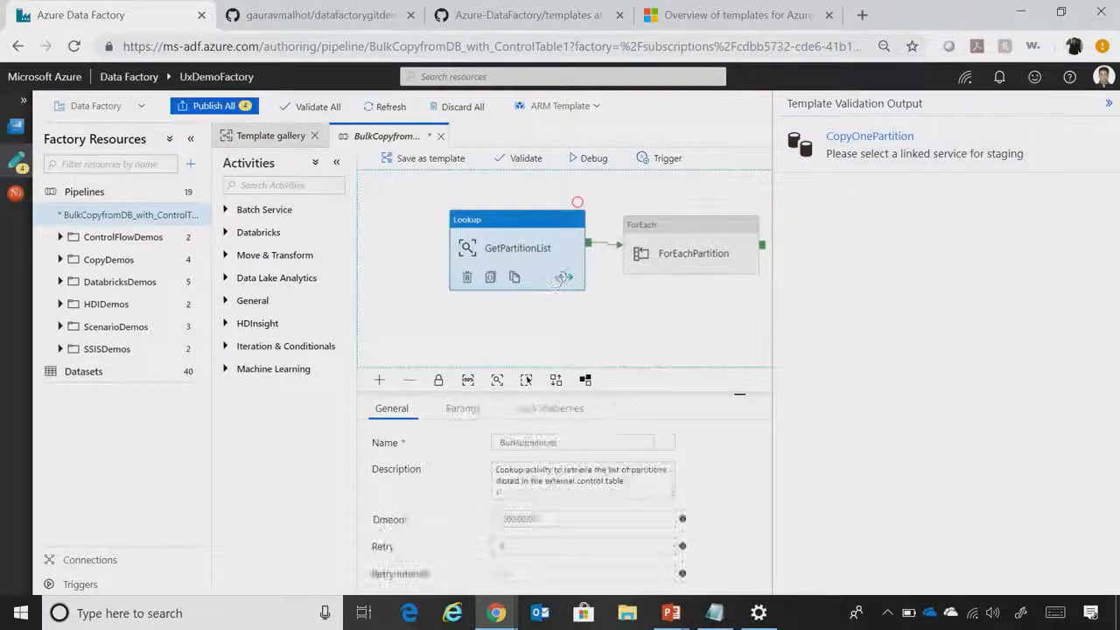
pyautogui.click(1108, 103)
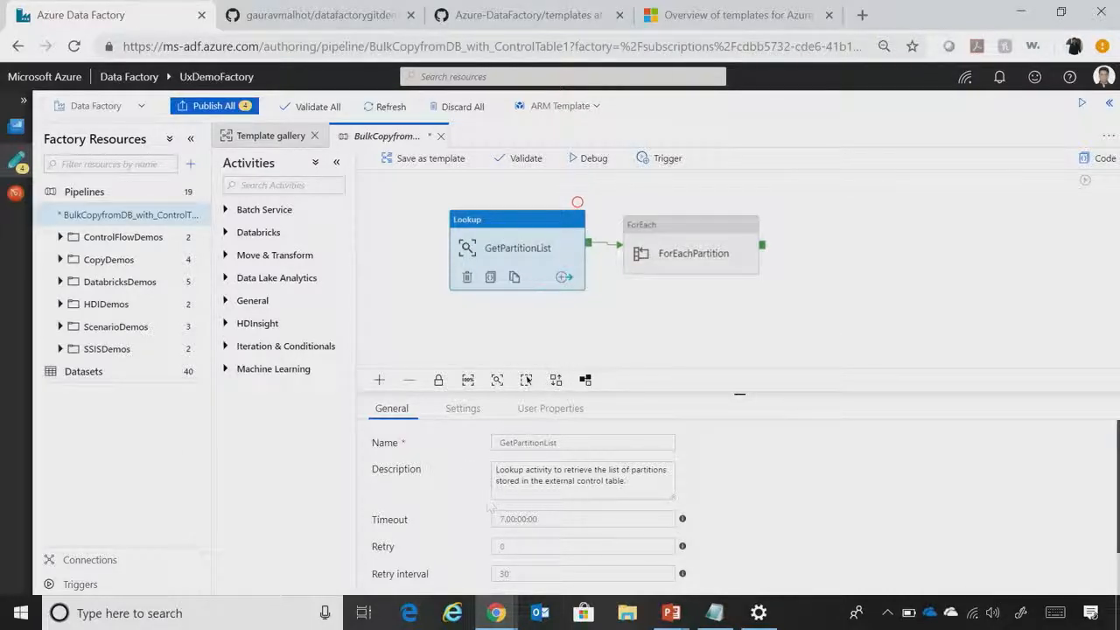
pyautogui.click(471, 410)
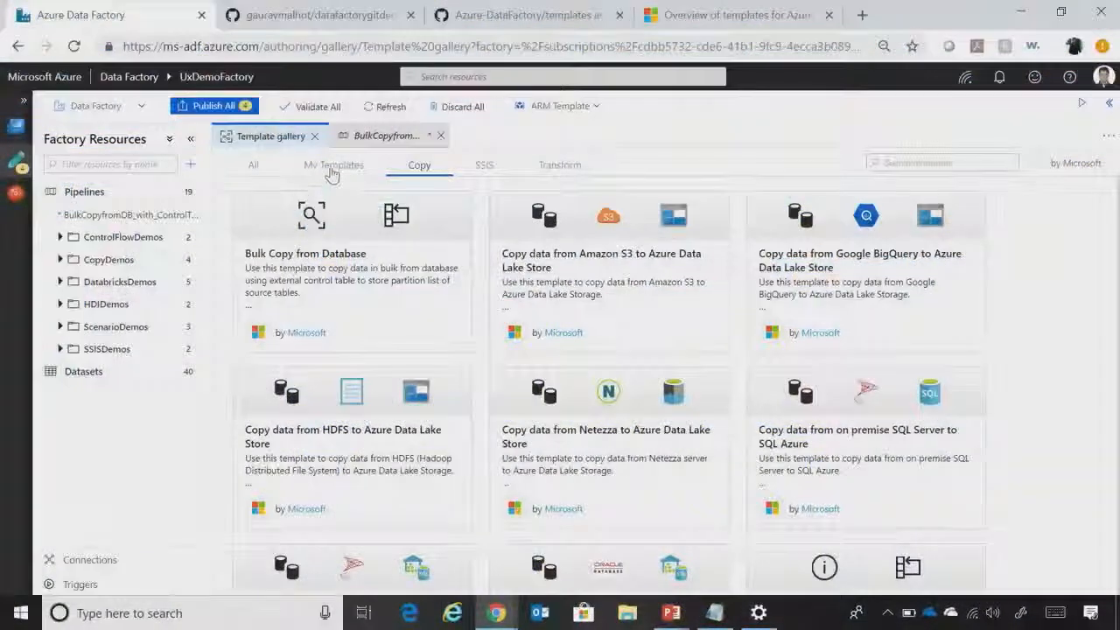
# - View the My Templates gallery category, open the ImproveOnlineTrafficSales pipeline from ScenarioDemos and enlarge its canvas
pyautogui.click(332, 168)
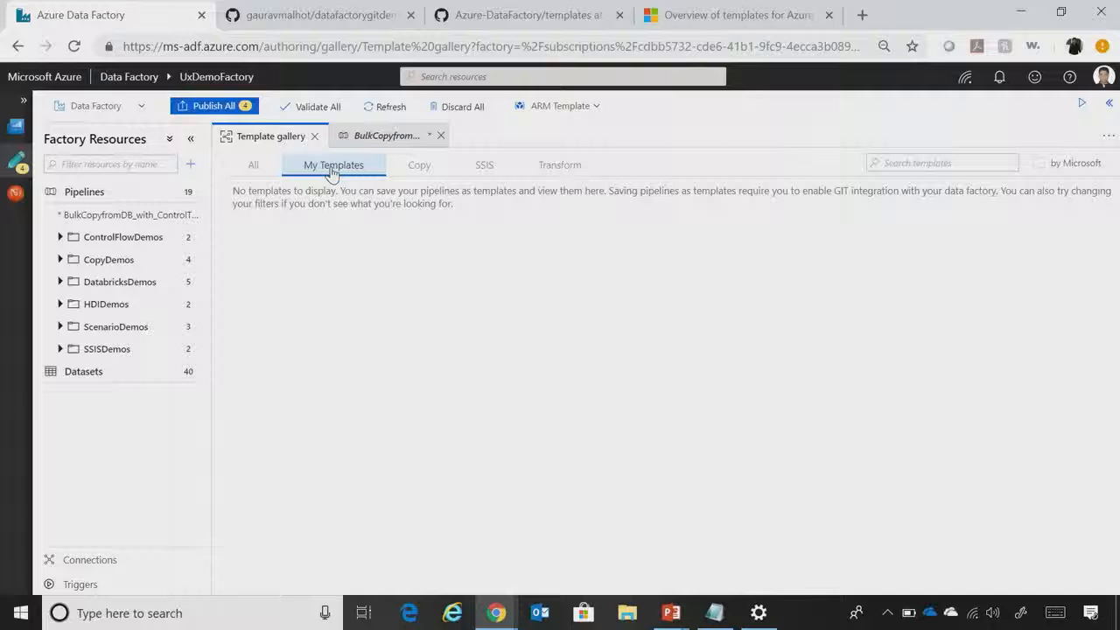
pyautogui.click(104, 327)
pyautogui.click(103, 350)
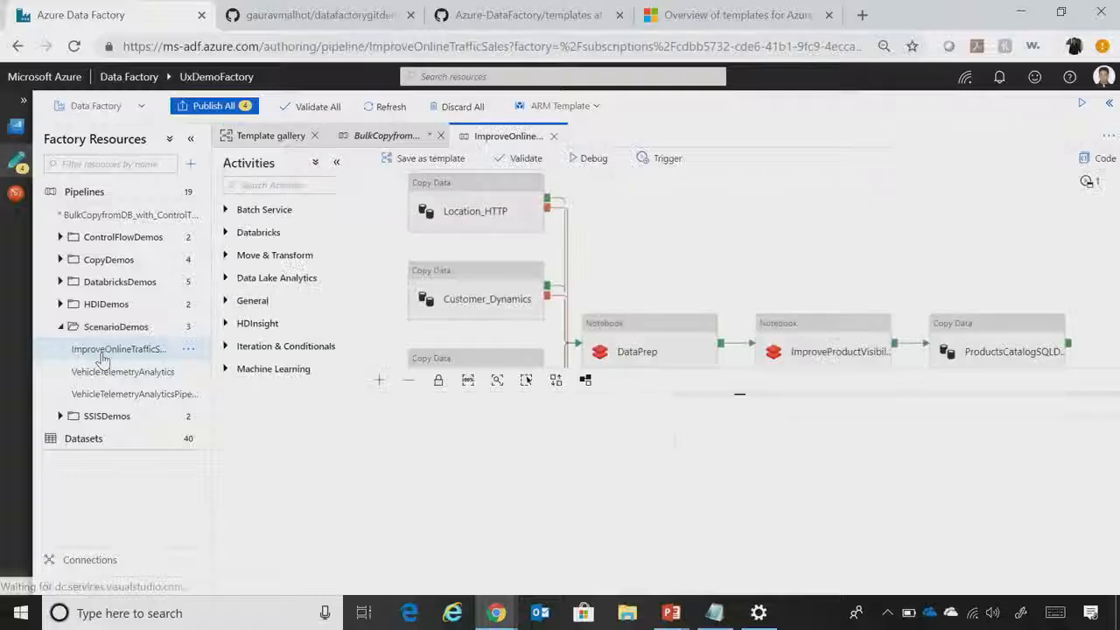
pyautogui.moveTo(818, 392); pyautogui.dragTo(779, 508)
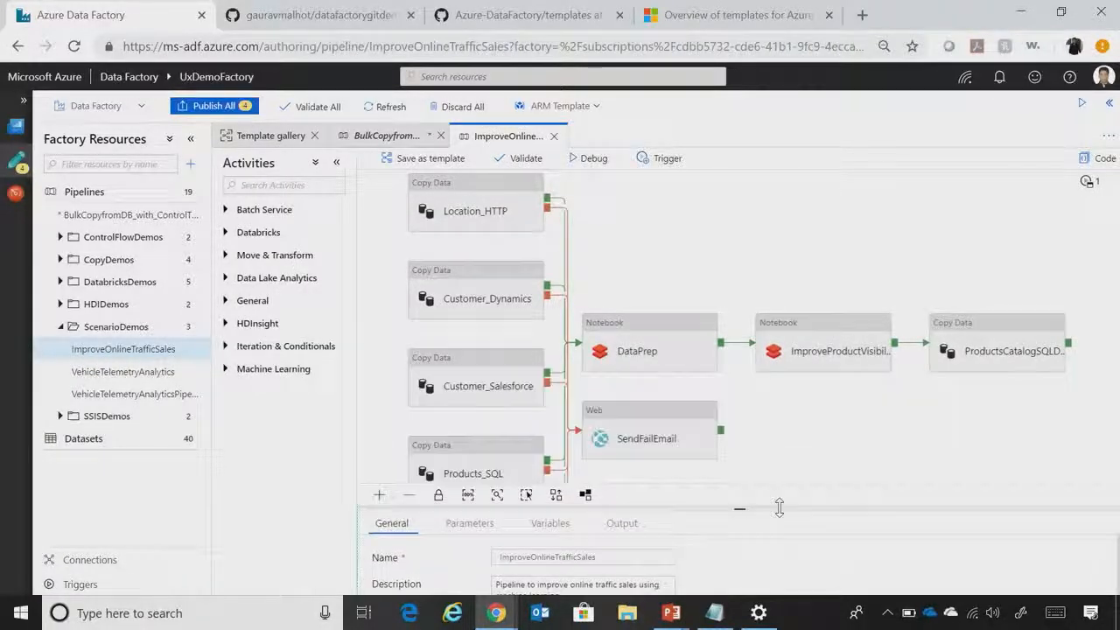
# - Try to save the pipeline as a template and start setting up a code repository with GitHub as its type
pyautogui.click(417, 162)
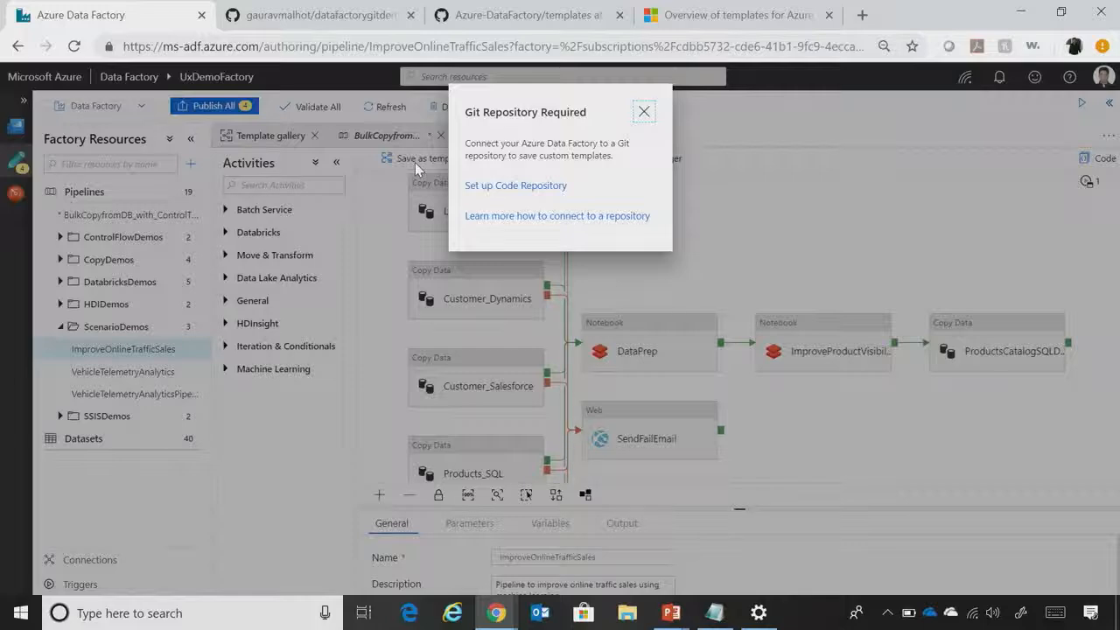
pyautogui.click(499, 186)
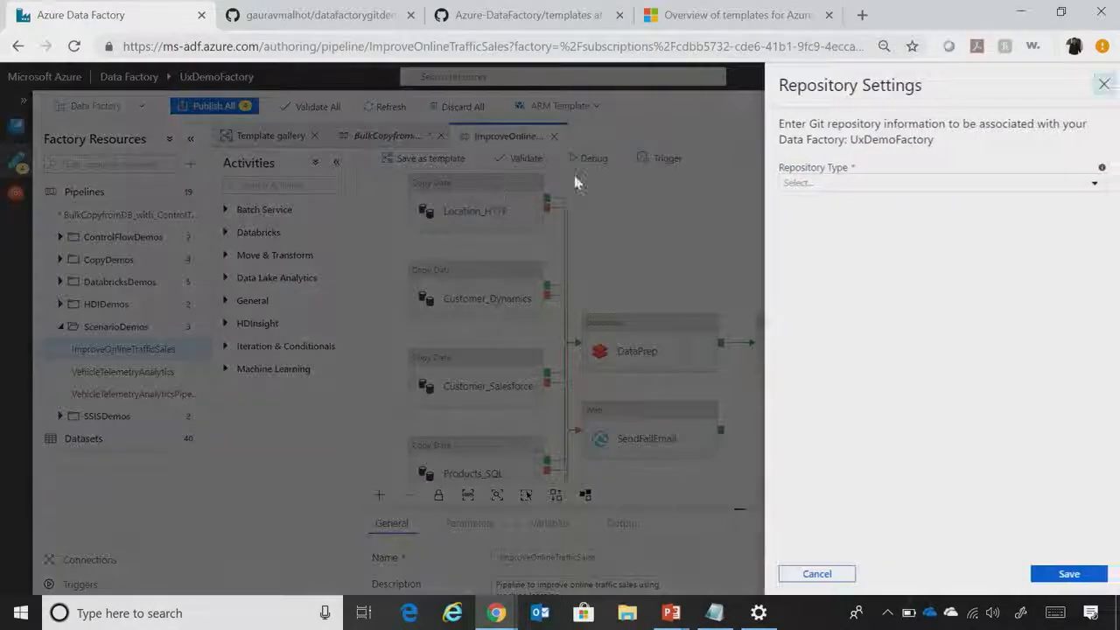
pyautogui.click(851, 184)
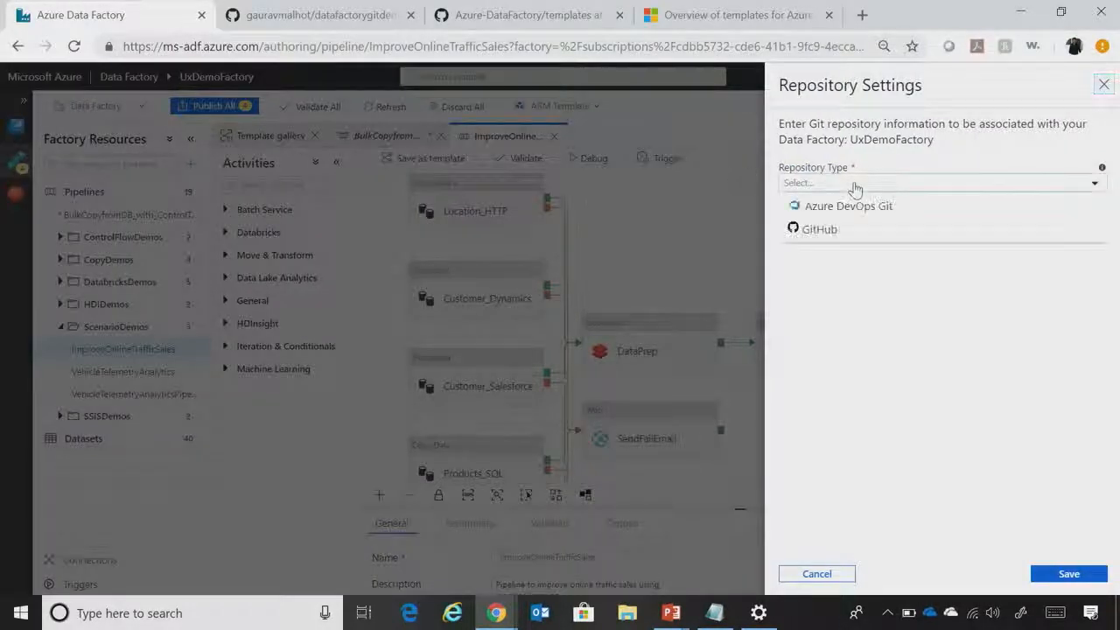
pyautogui.click(837, 230)
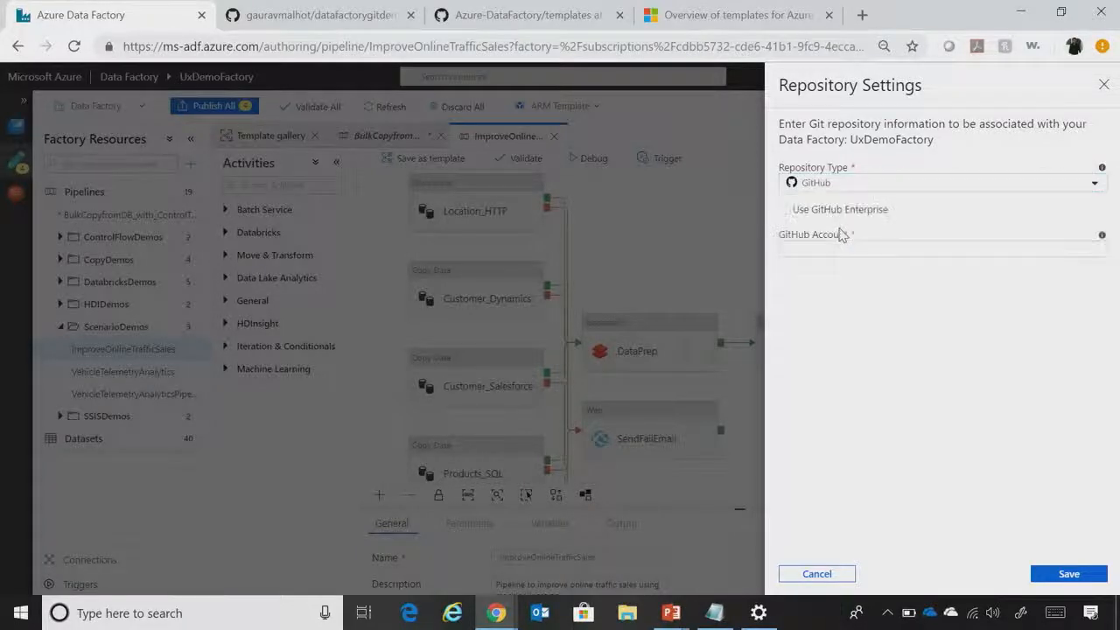
# - Enter the GitHub account name, select the datafactorygitdemo repository with master as collaboration branch, and save the repository settings
pyautogui.click(841, 251)
pyautogui.write('gau')
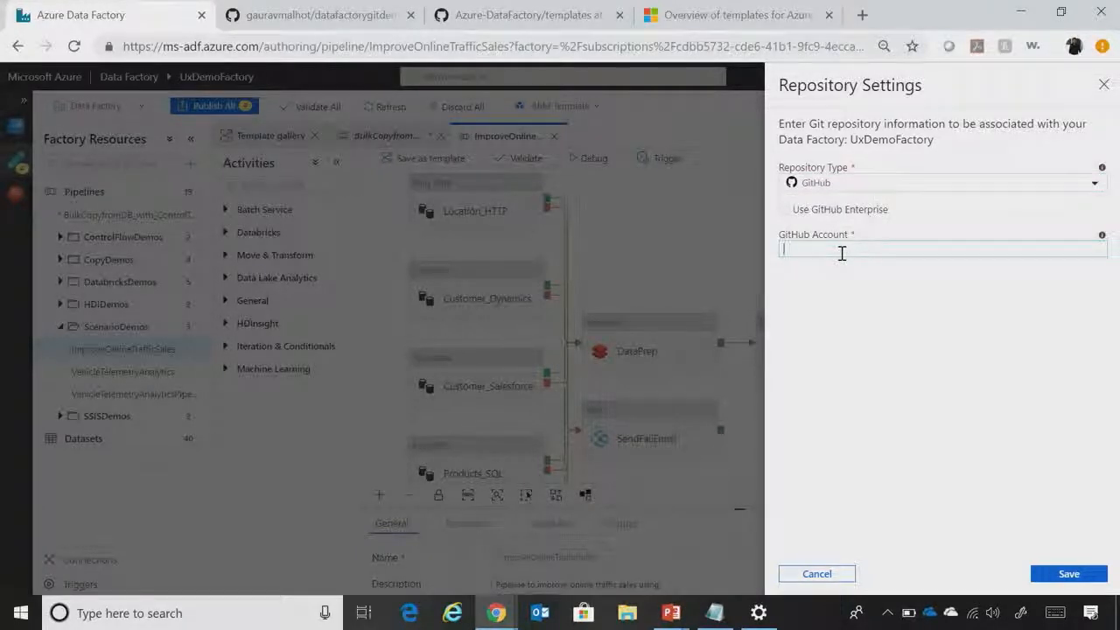
pyautogui.write('ravmalhot')
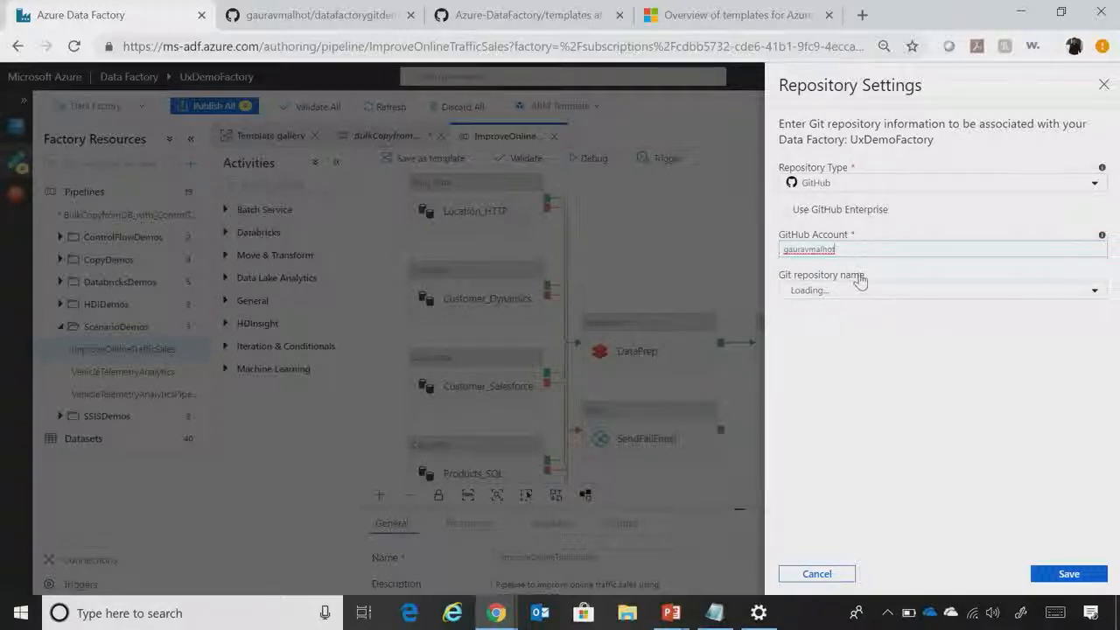
pyautogui.click(853, 290)
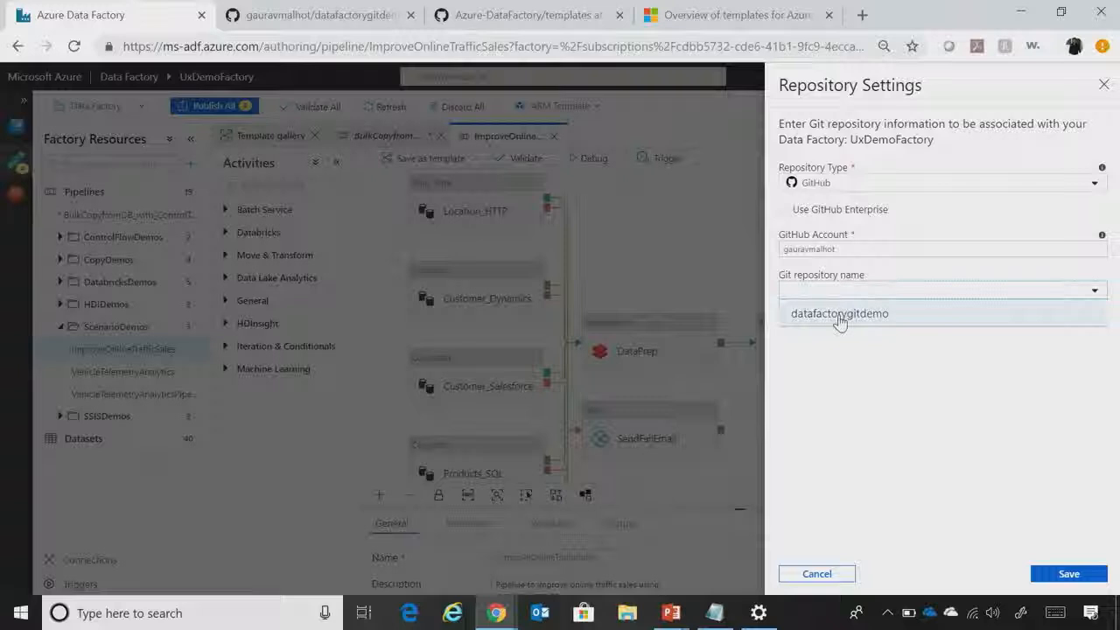
pyautogui.click(839, 317)
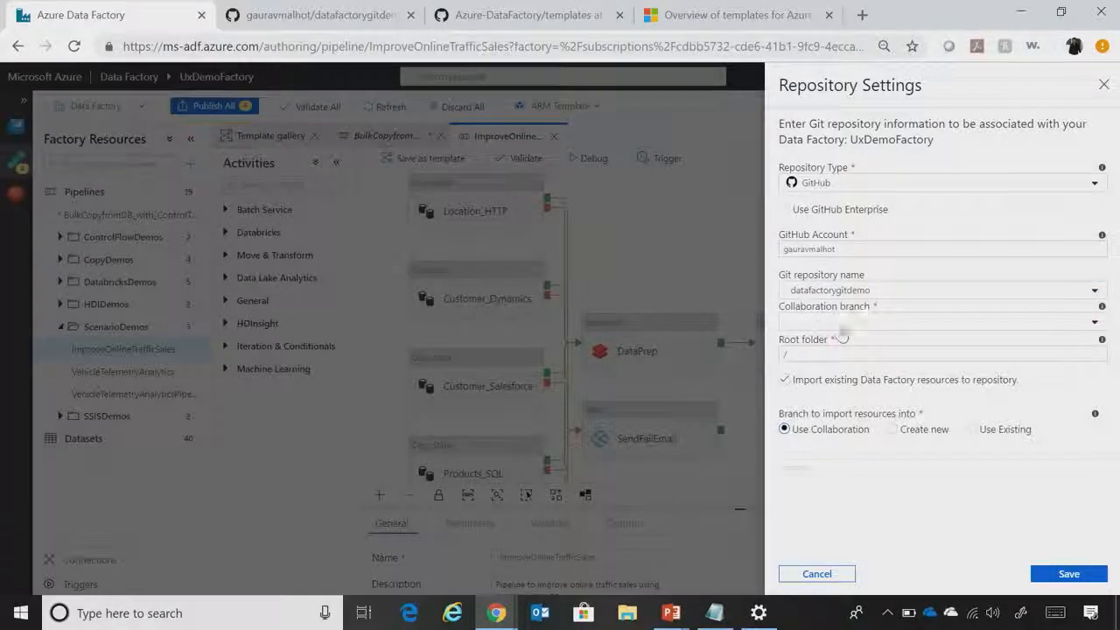
pyautogui.click(853, 321)
pyautogui.click(845, 344)
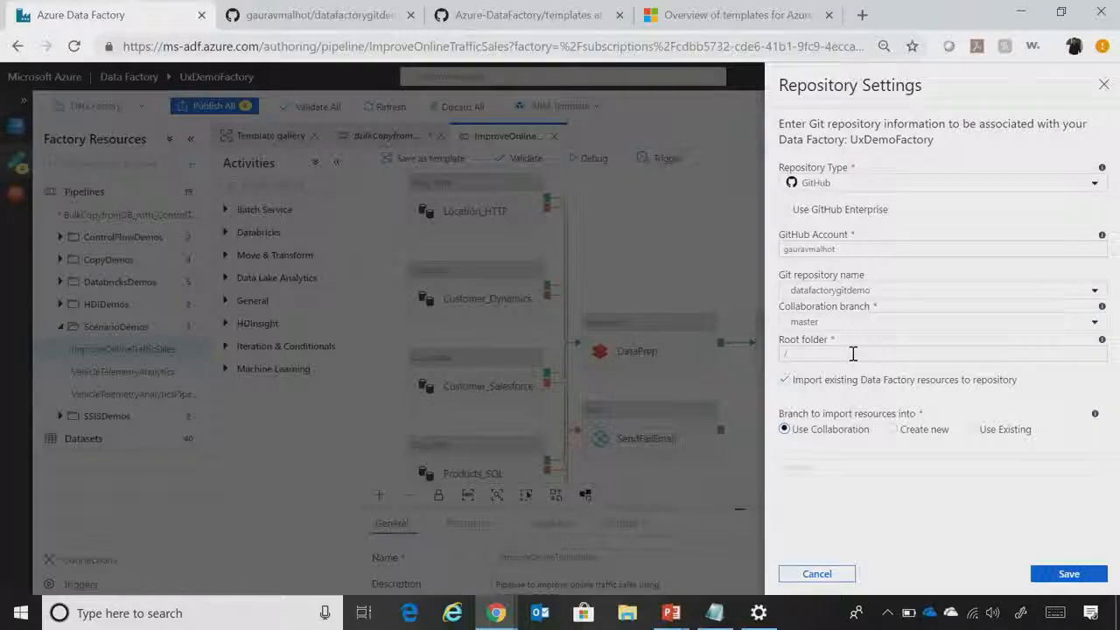
pyautogui.click(1050, 581)
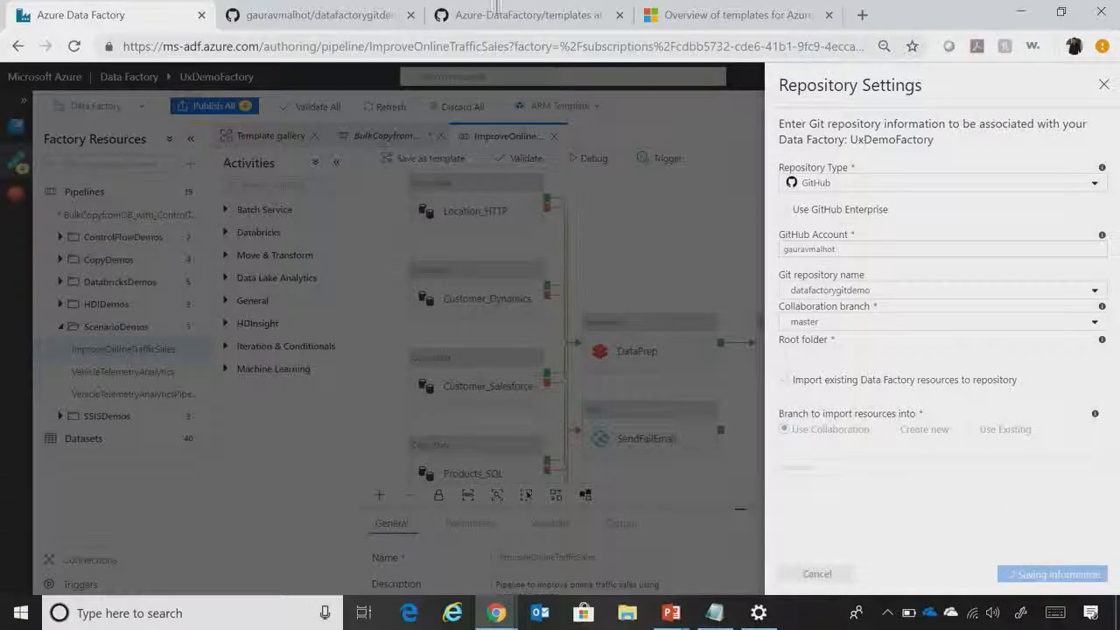
# - Check the datafactorygitdemo repository on GitHub for the imported resources and save the ImproveOnlineTrafficSales pipeline as a template in Data Factory
pyautogui.click(341, 19)
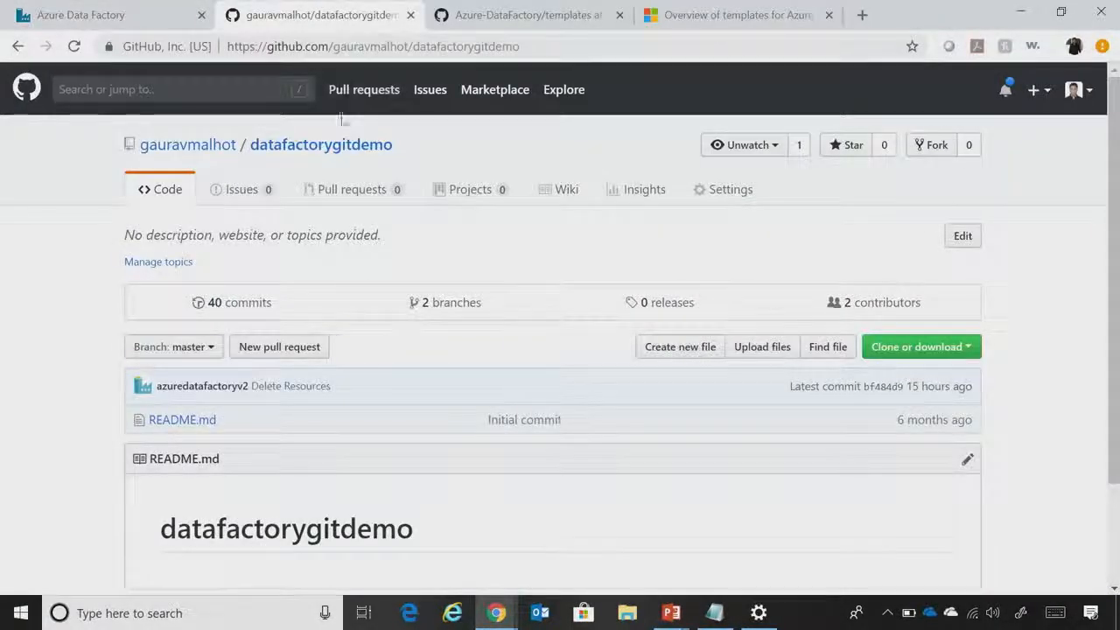
pyautogui.click(333, 146)
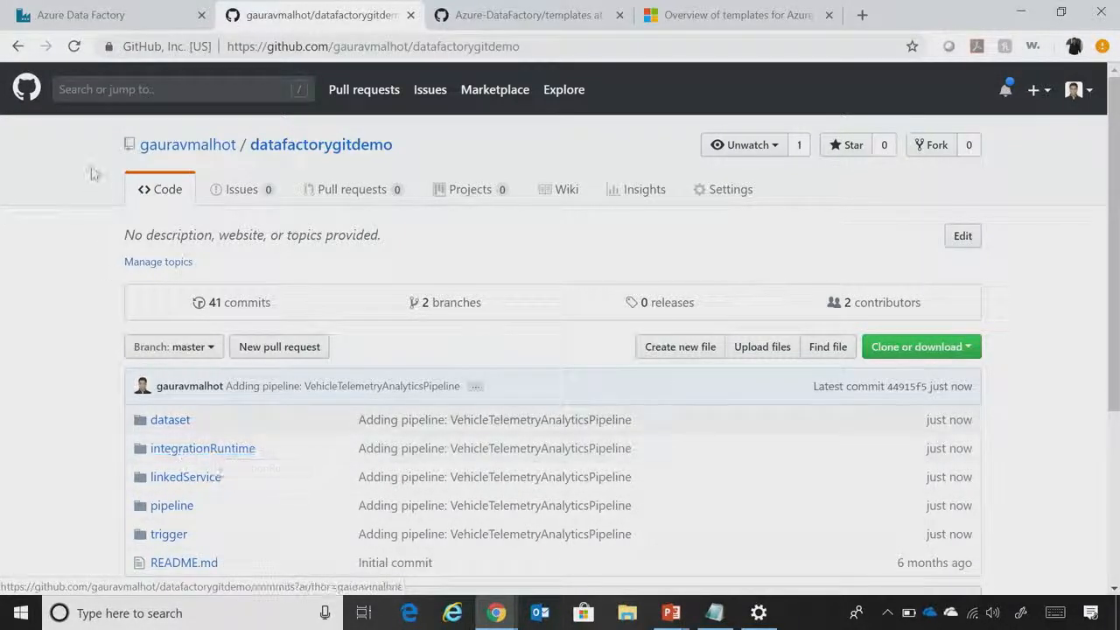
pyautogui.click(109, 16)
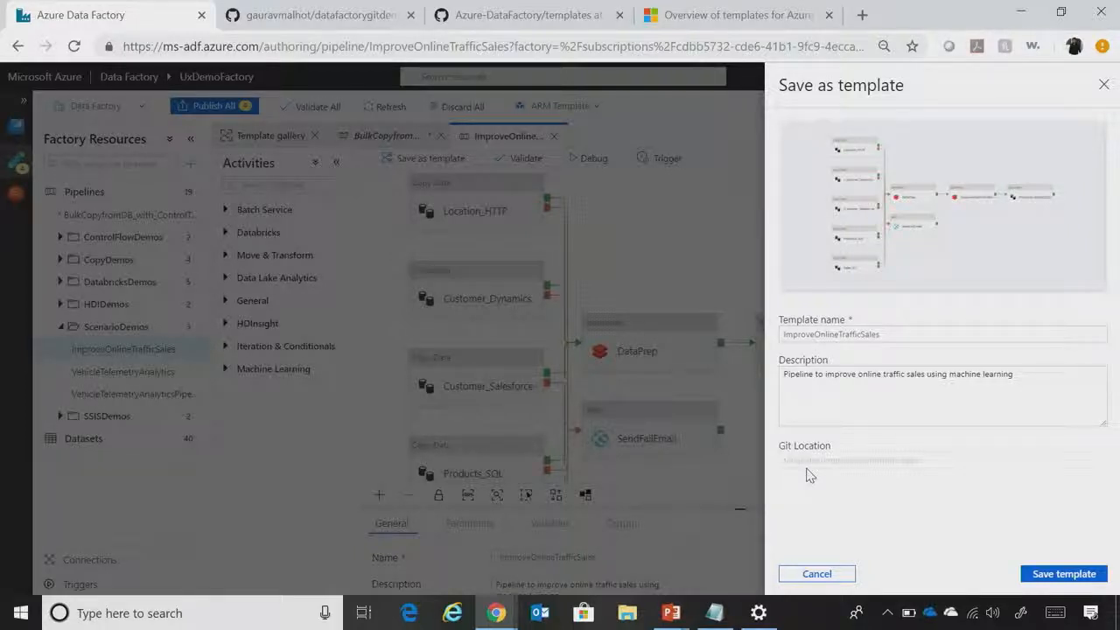
pyautogui.click(1057, 573)
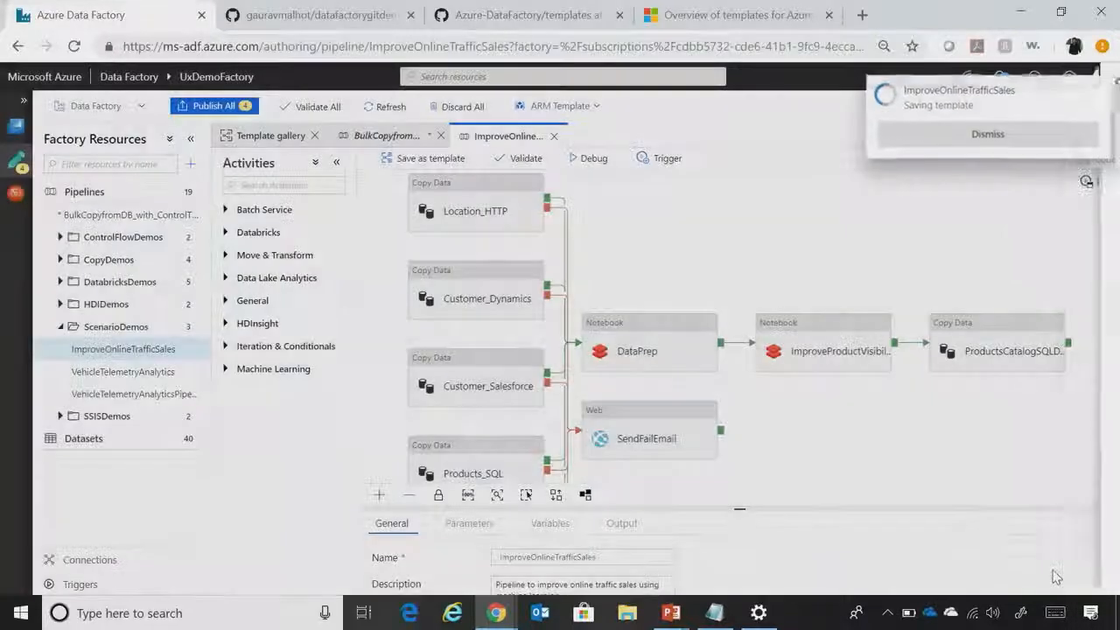
# - Reload the datafactorygitdemo repository on GitHub and examine ImproveOnlineTrafficSales.json and manifest.json in the templates/ImproveOnlineTrafficSales folder
pyautogui.click(271, 15)
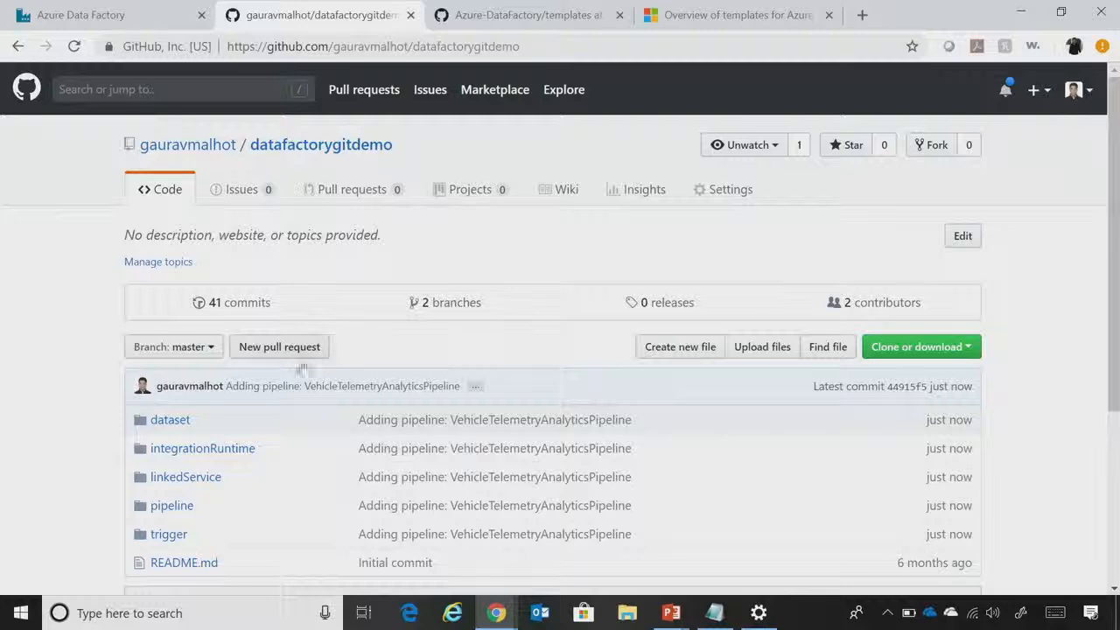
pyautogui.click(321, 145)
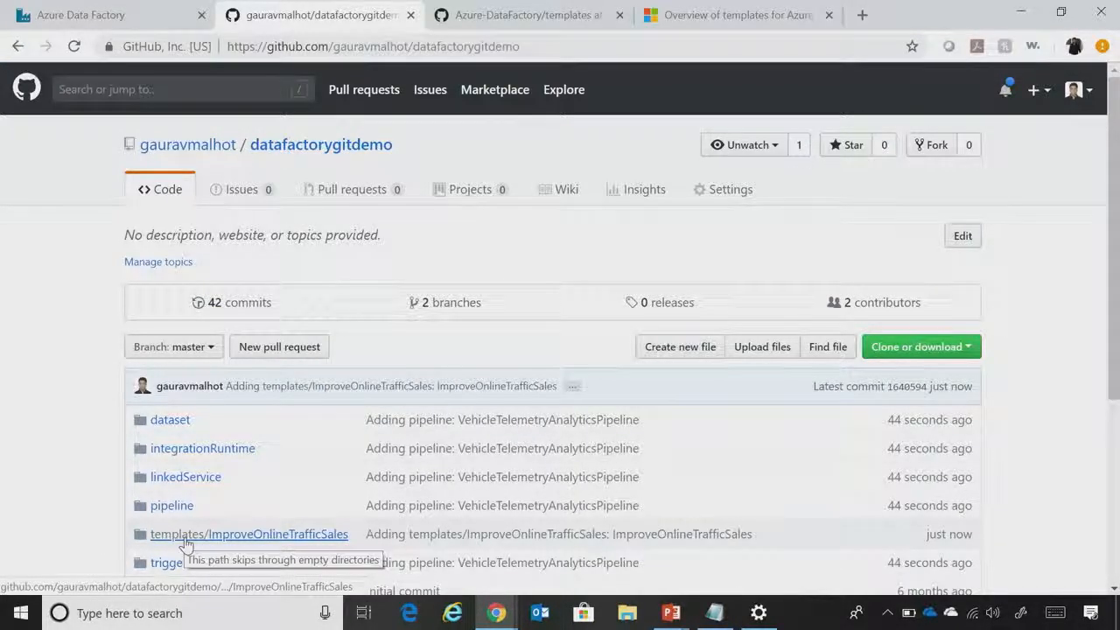
pyautogui.click(186, 538)
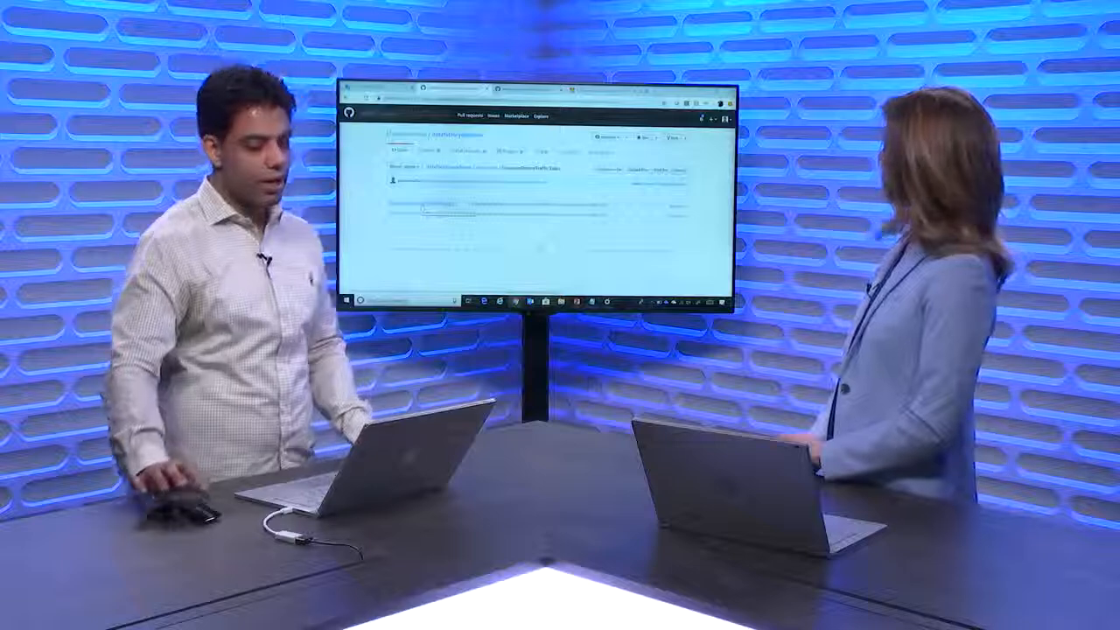
pyautogui.click(422, 204)
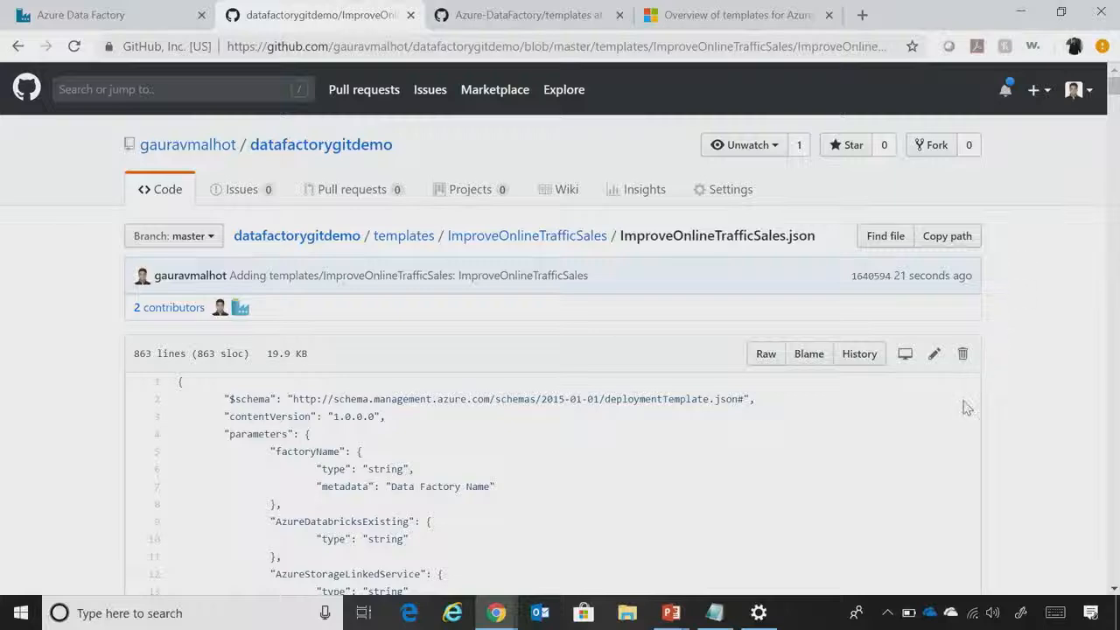
pyautogui.moveTo(1114, 90); pyautogui.dragTo(1113, 167)
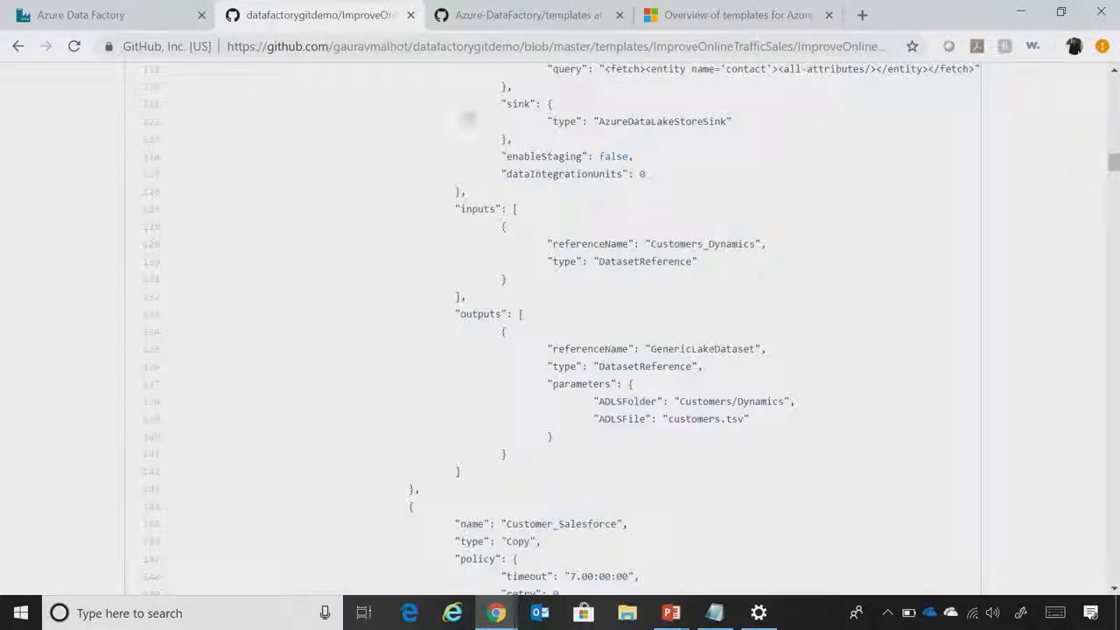
pyautogui.click(17, 46)
pyautogui.click(176, 369)
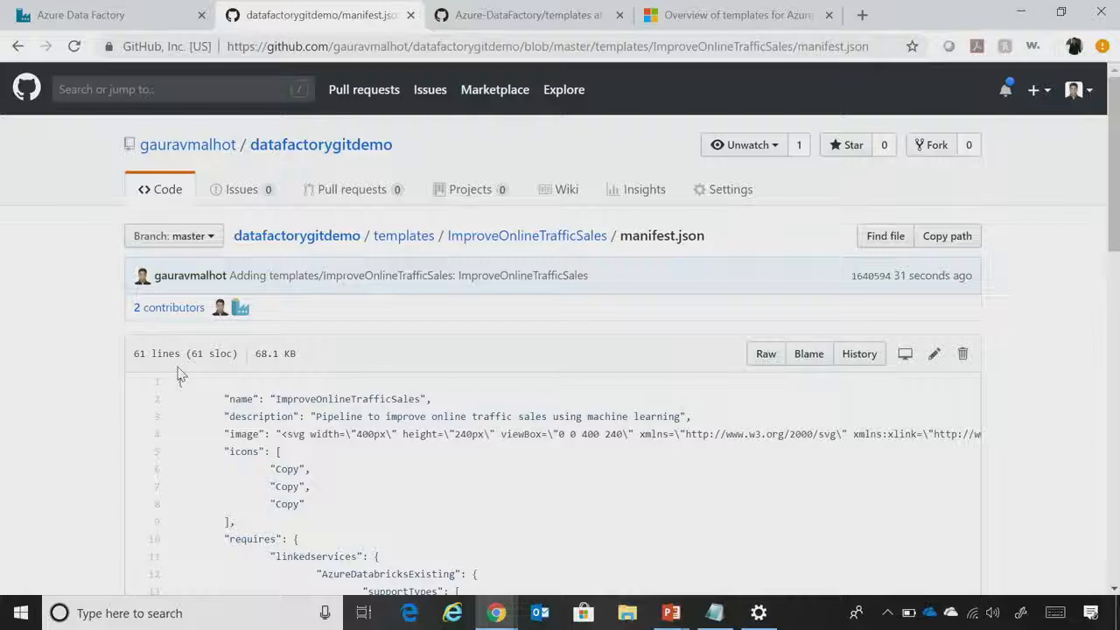
# - Return to the Data Factory template gallery and browse the Copy, SSIS and Transform template categories
pyautogui.click(158, 13)
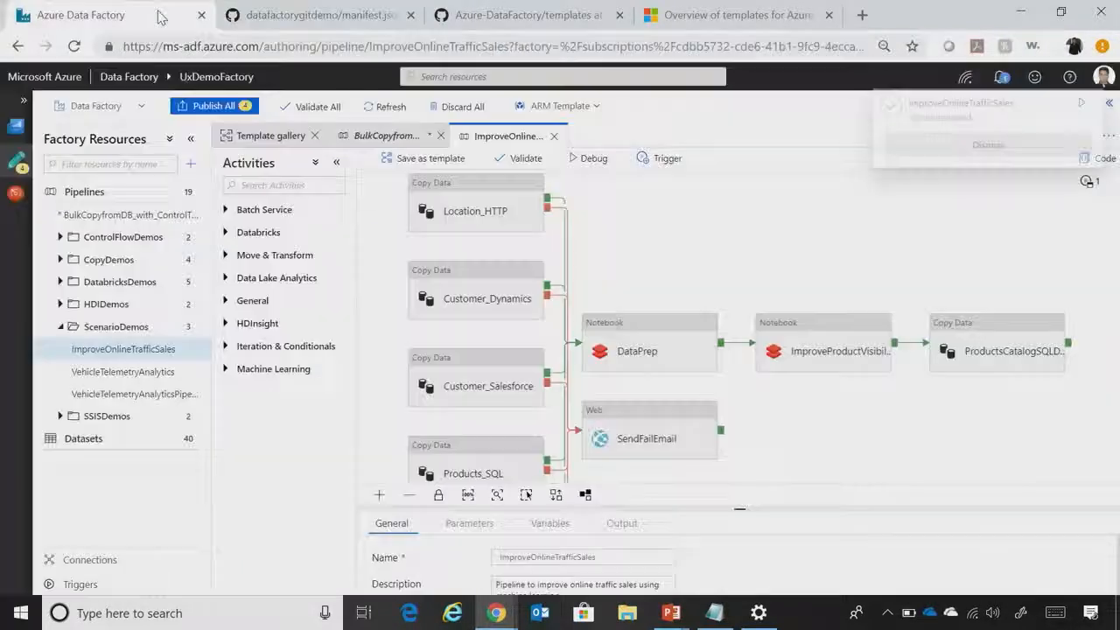
pyautogui.click(279, 138)
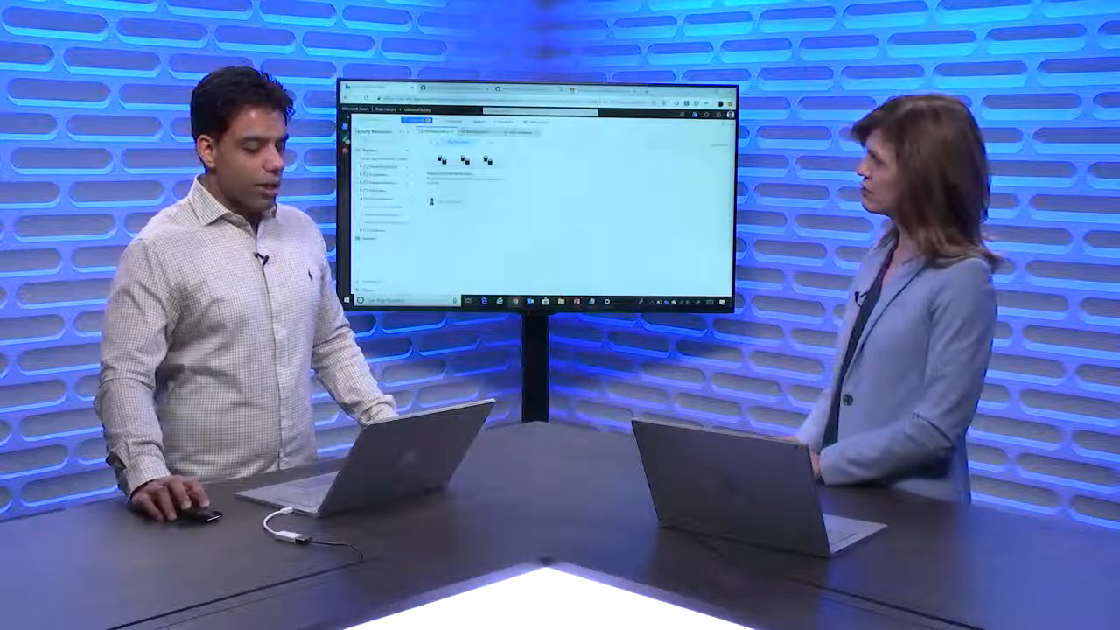
pyautogui.click(502, 178)
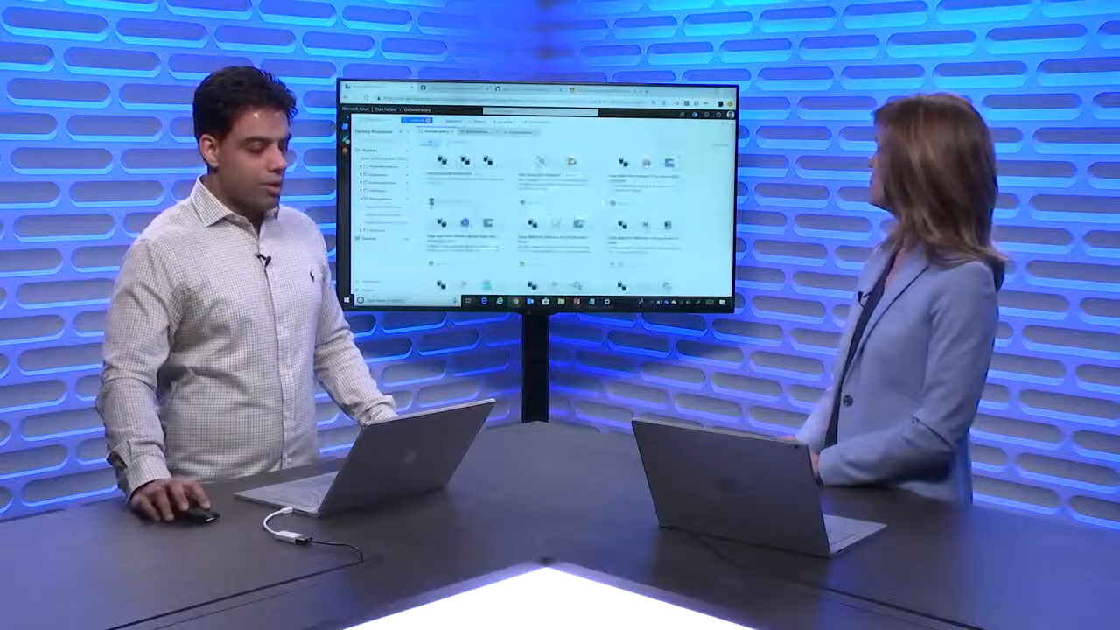
pyautogui.click(418, 167)
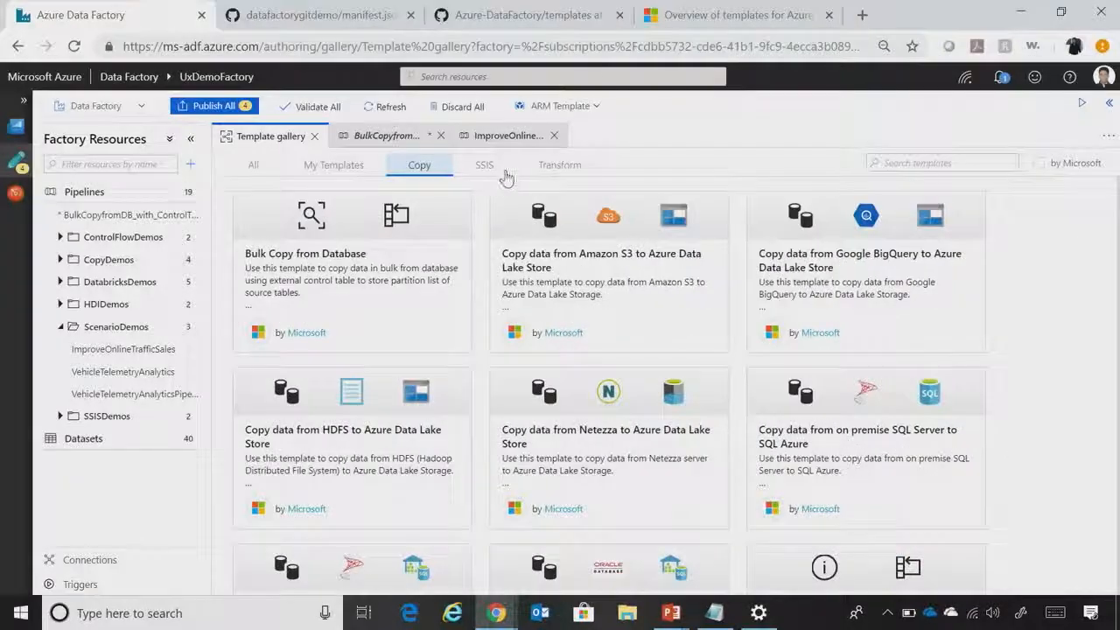
pyautogui.click(490, 168)
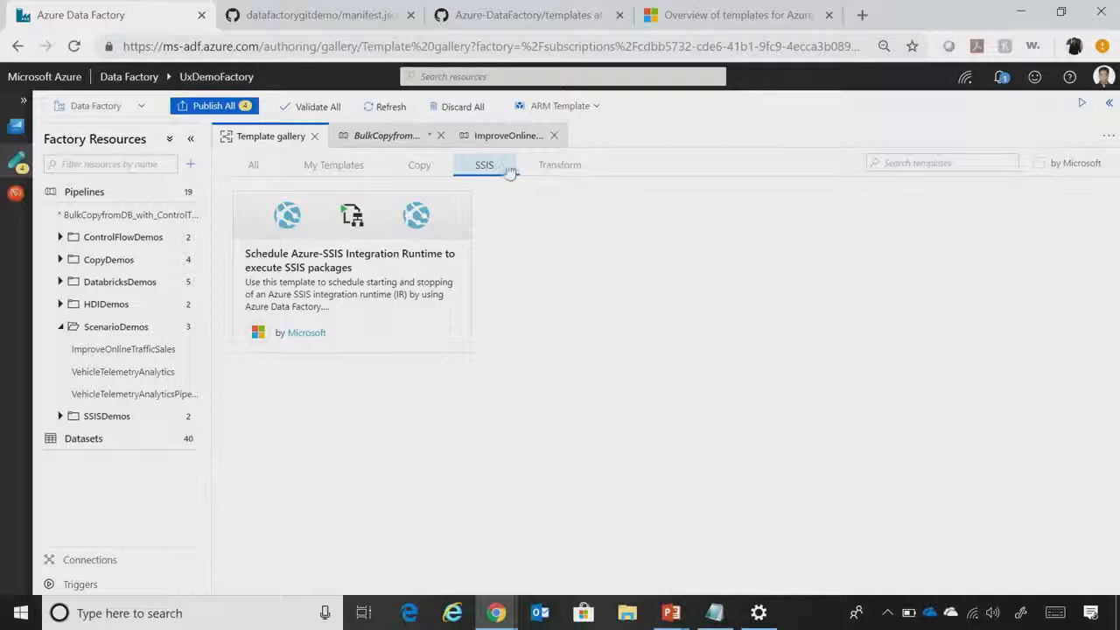
pyautogui.click(550, 175)
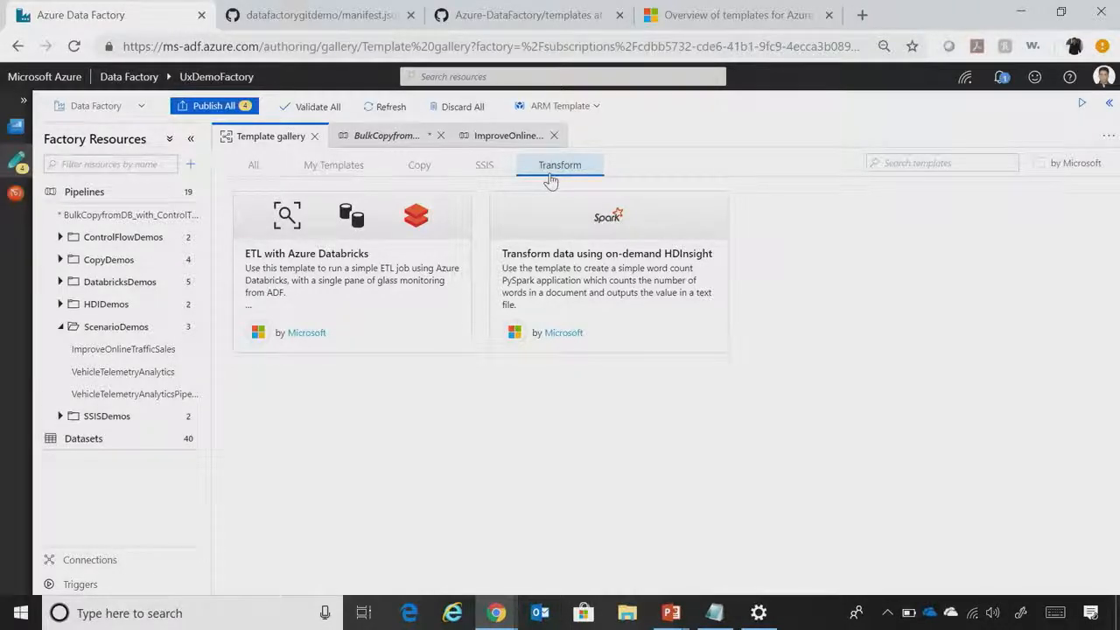
# - Switch to the public Azure-DataFactory repository on GitHub, view its root contents and open the templates folder
pyautogui.click(549, 19)
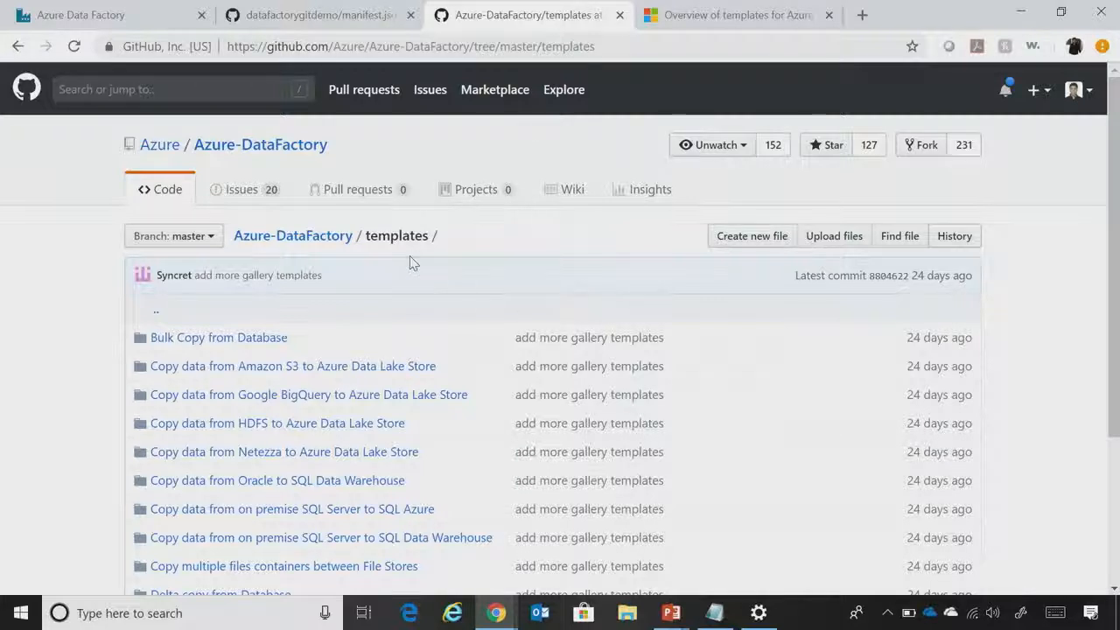
pyautogui.click(263, 236)
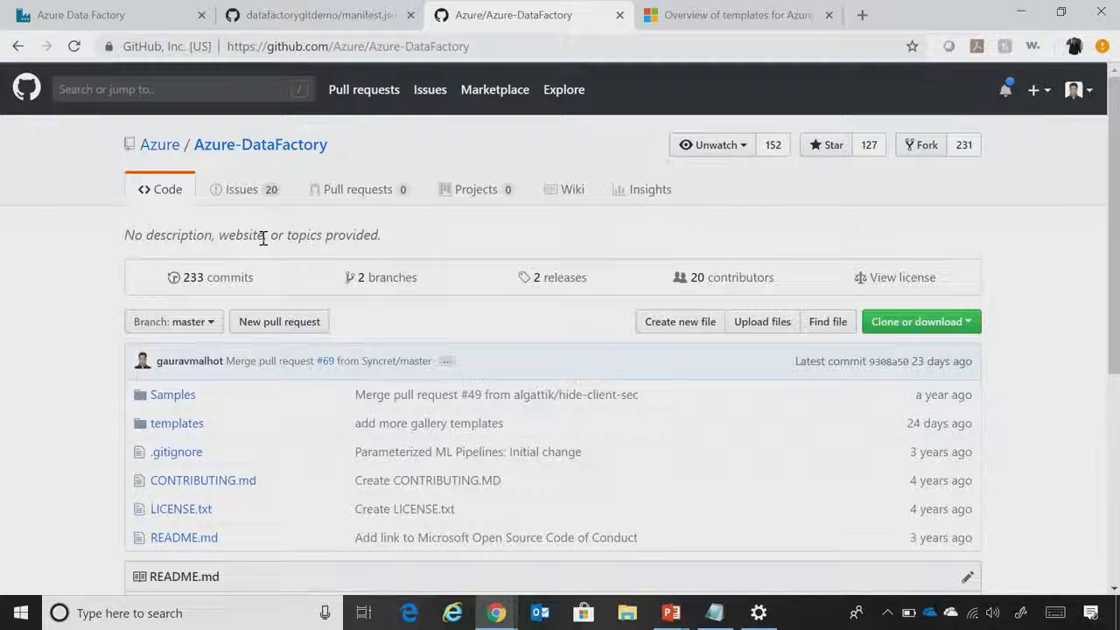
pyautogui.click(179, 425)
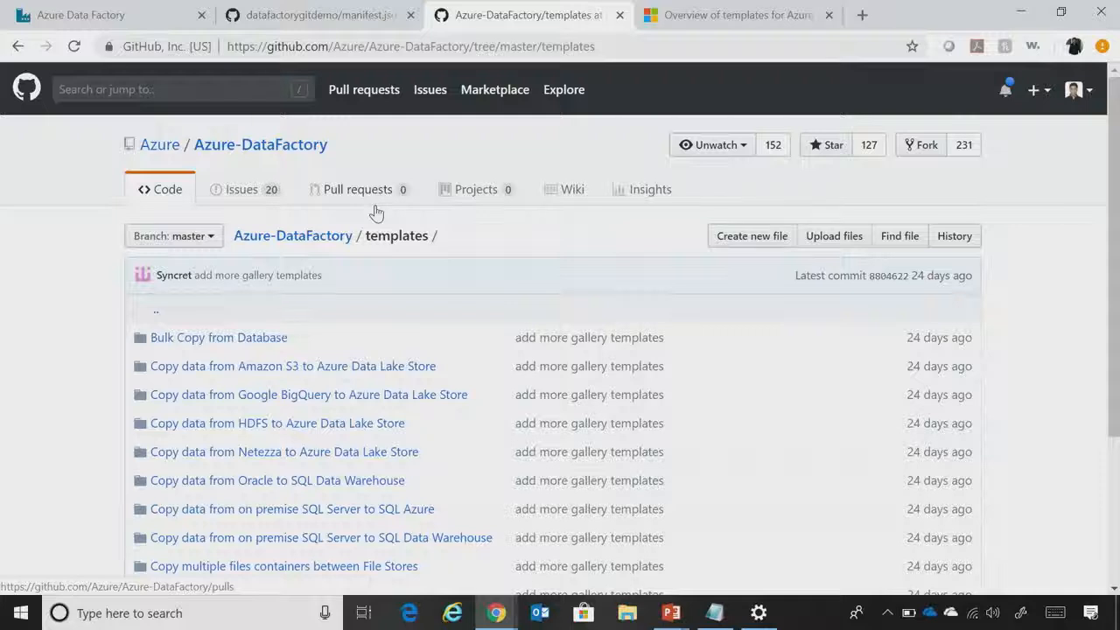
# - Open the Microsoft documentation page on Data Factory templates and read from the introduction down to the Template Gallery list
pyautogui.click(132, 14)
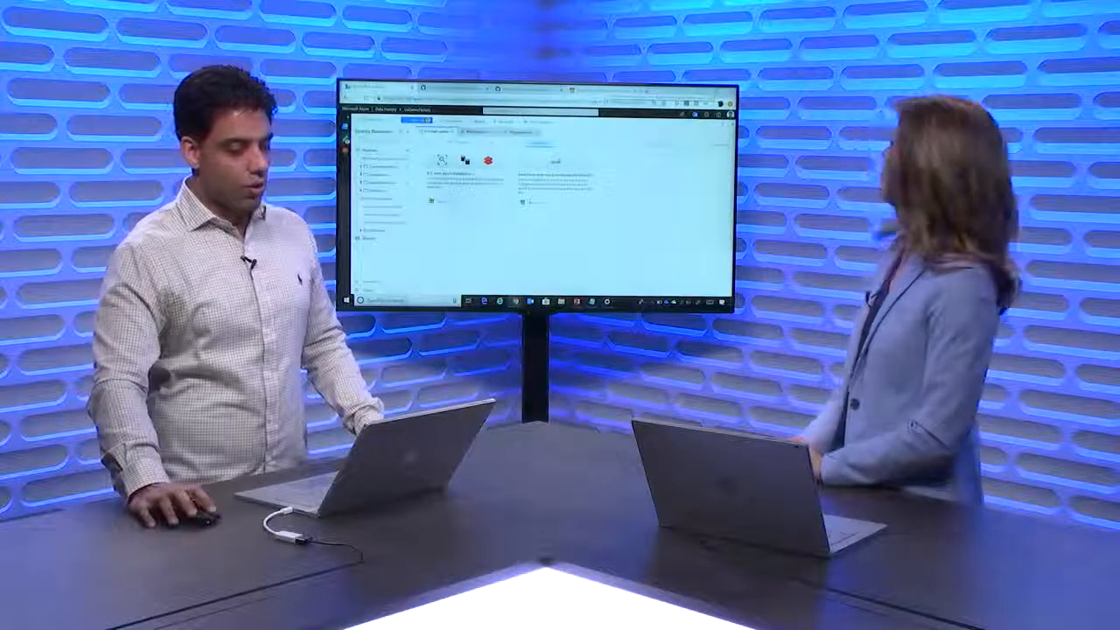
pyautogui.click(602, 90)
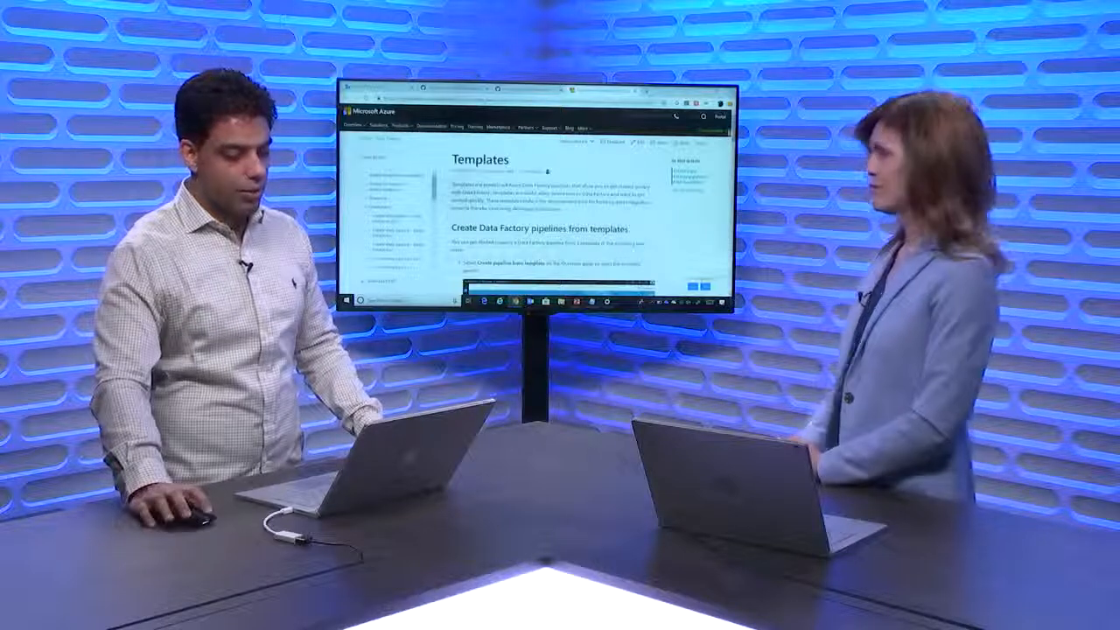
pyautogui.scroll(-5, 560, 210)
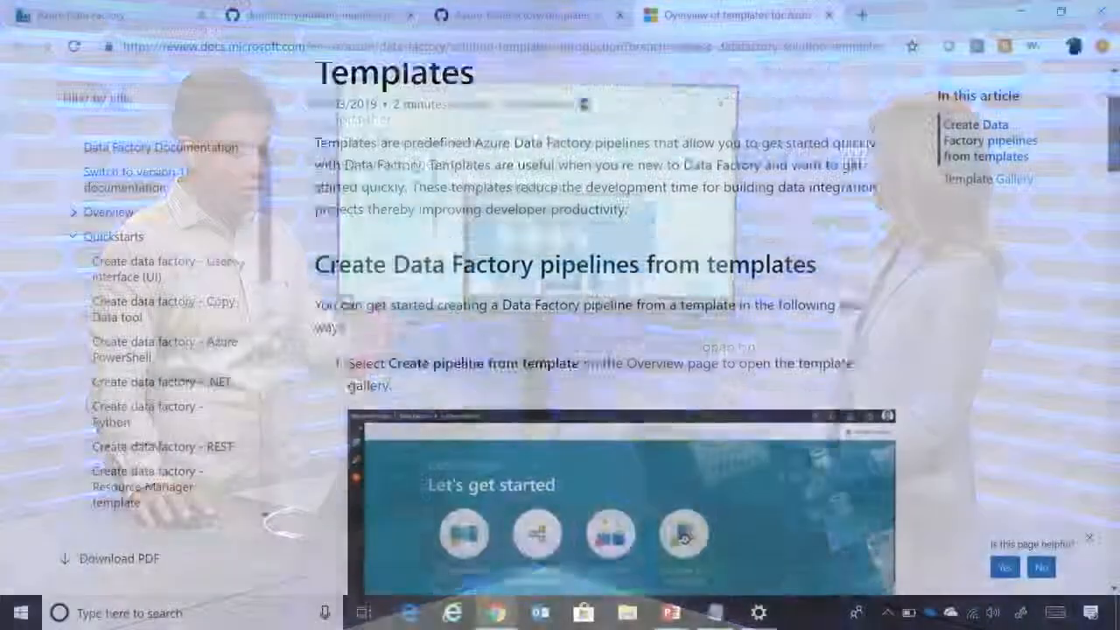
pyautogui.scroll(2, 560, 350)
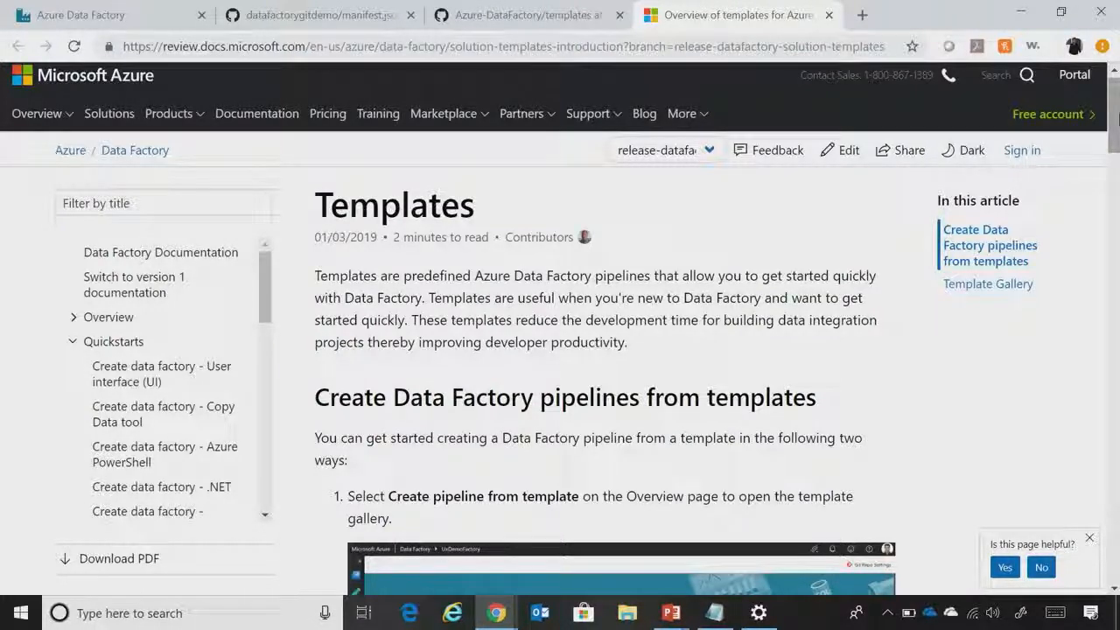
pyautogui.moveTo(1113, 113); pyautogui.dragTo(1058, 382)
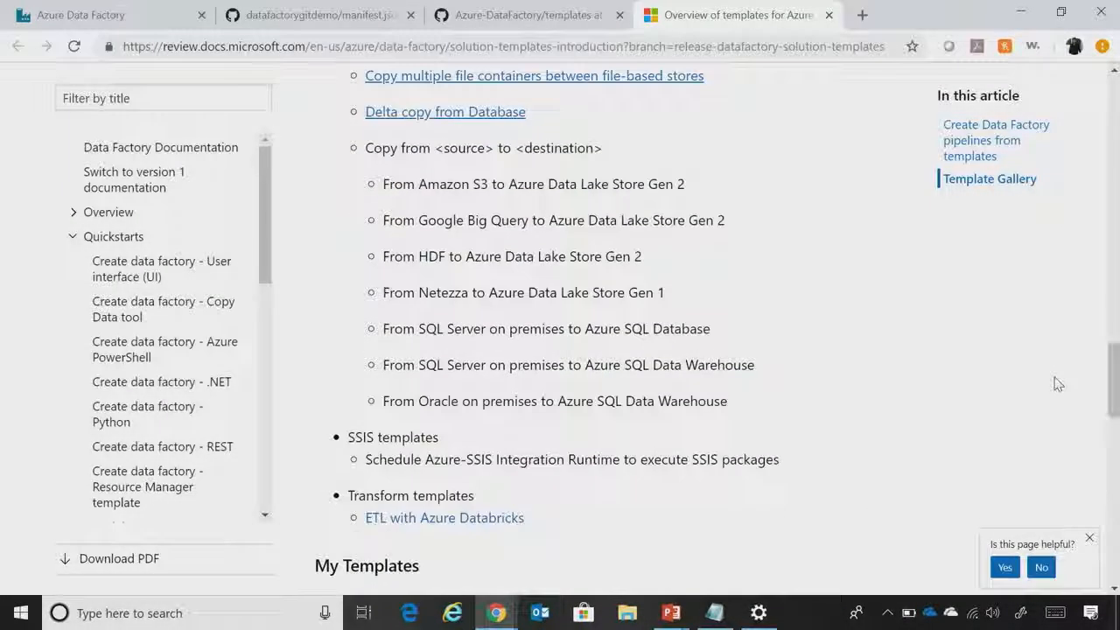